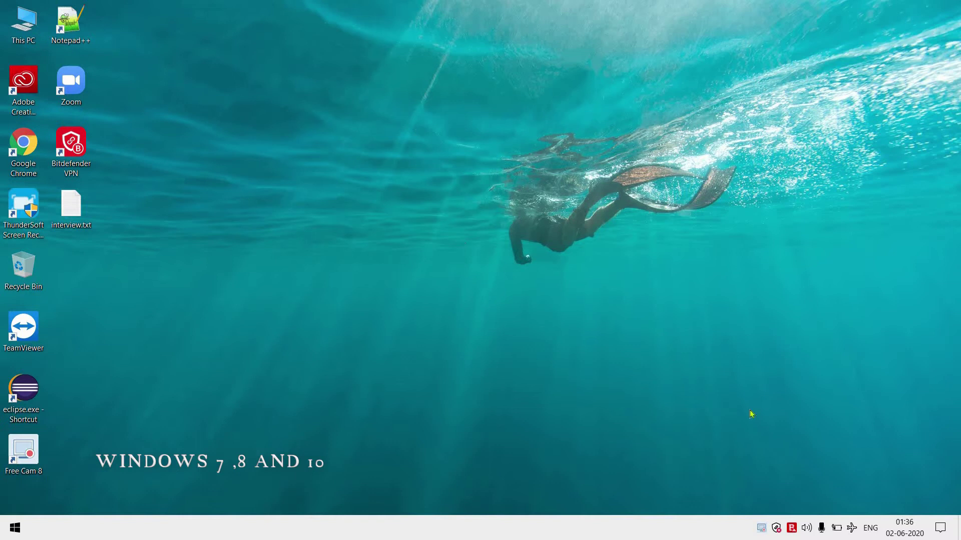
- Open Bitdefender Internet Security from the tray and shift its window to the right
{"action": "left_click", "coordinate": [791, 529]}
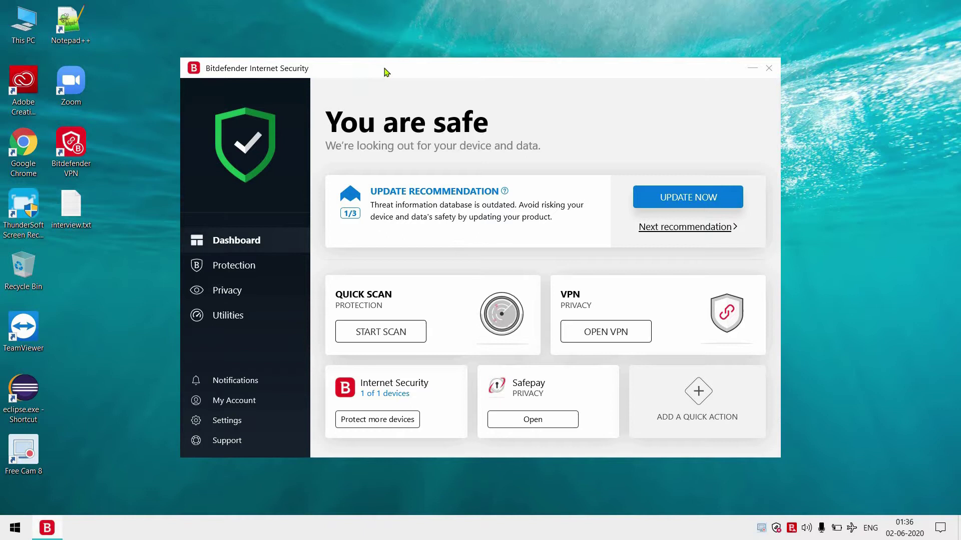
{"action": "left_click_drag", "start_coordinate": [387, 70], "coordinate": [410, 64]}
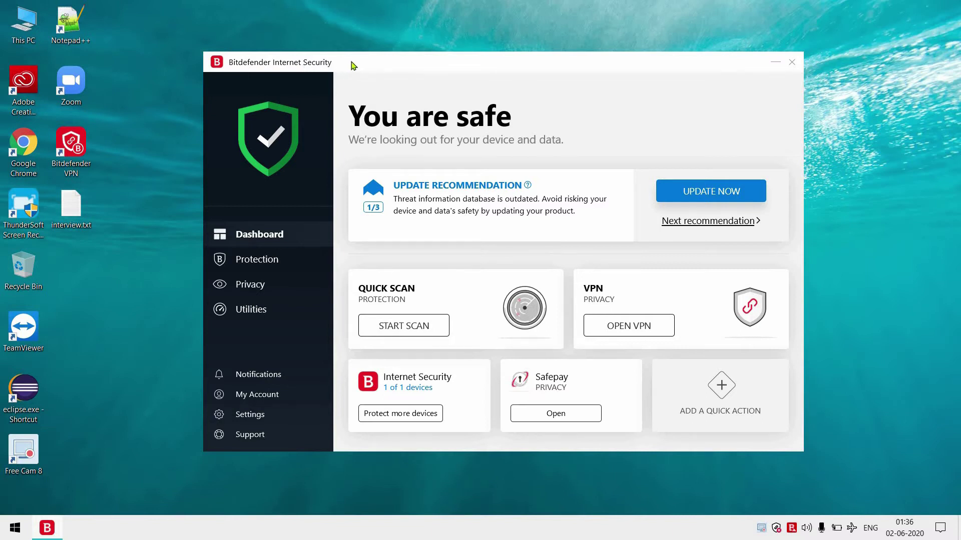
{"action": "left_click_drag", "start_coordinate": [330, 69], "coordinate": [354, 65]}
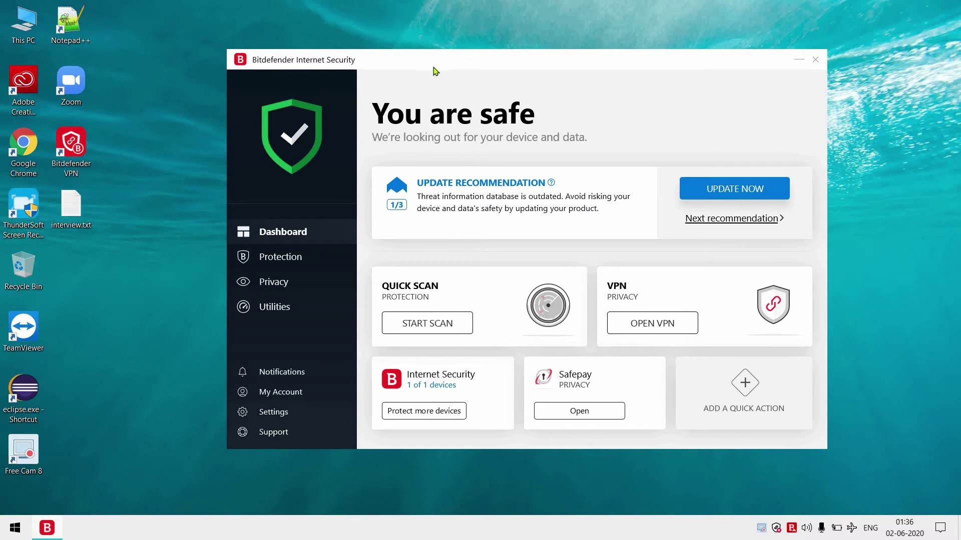
{"action": "left_click_drag", "start_coordinate": [454, 61], "coordinate": [494, 51]}
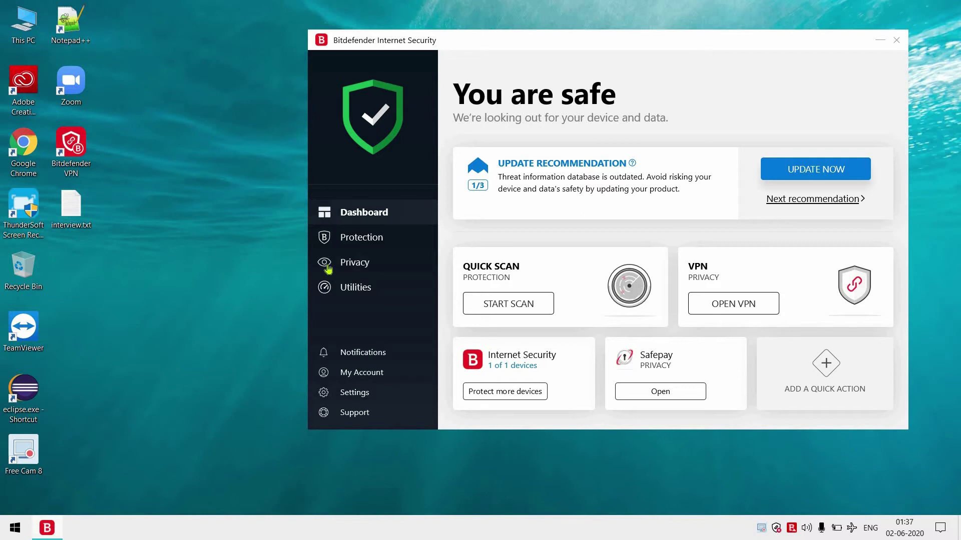
- Go to Privacy, open File Encryption settings, and start adding a new vault
{"action": "left_click", "coordinate": [354, 262]}
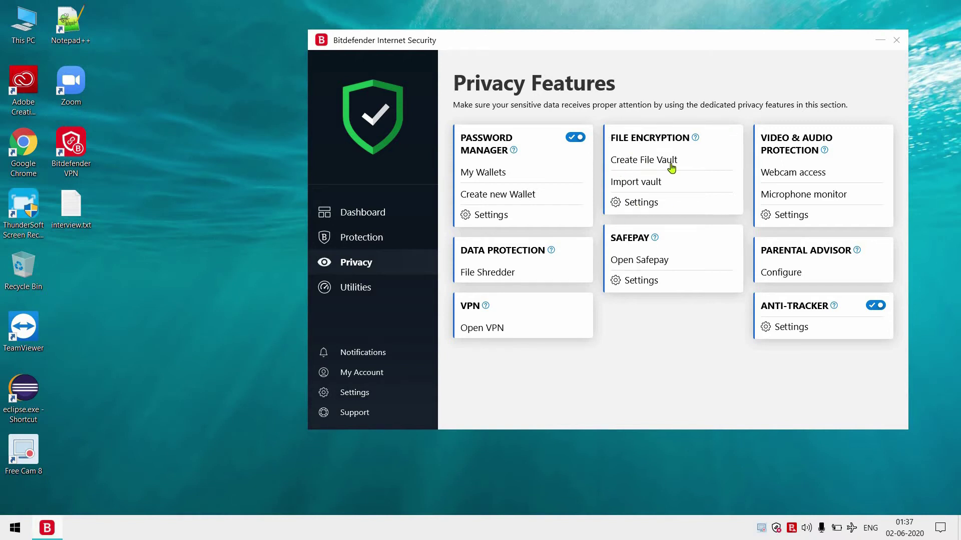
{"action": "left_click", "coordinate": [637, 207]}
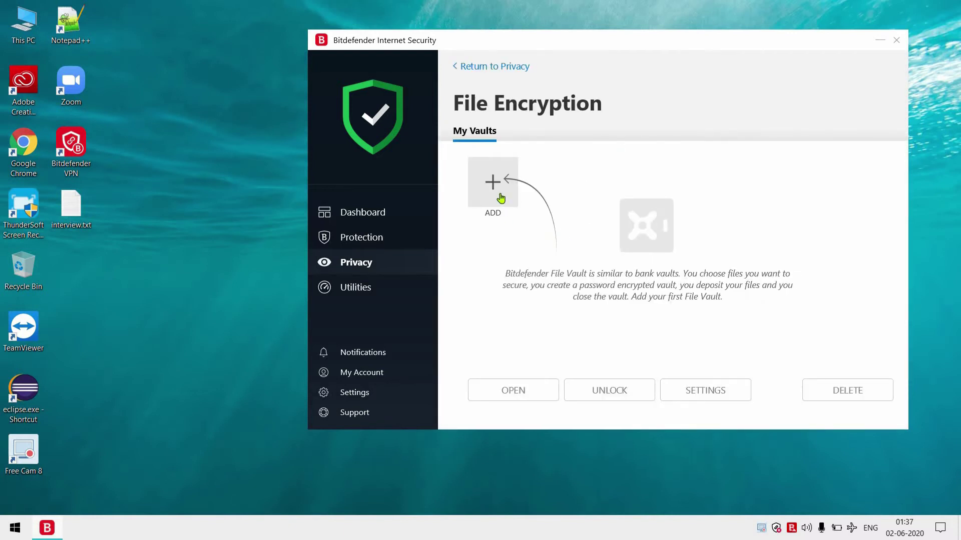
{"action": "left_click", "coordinate": [500, 198]}
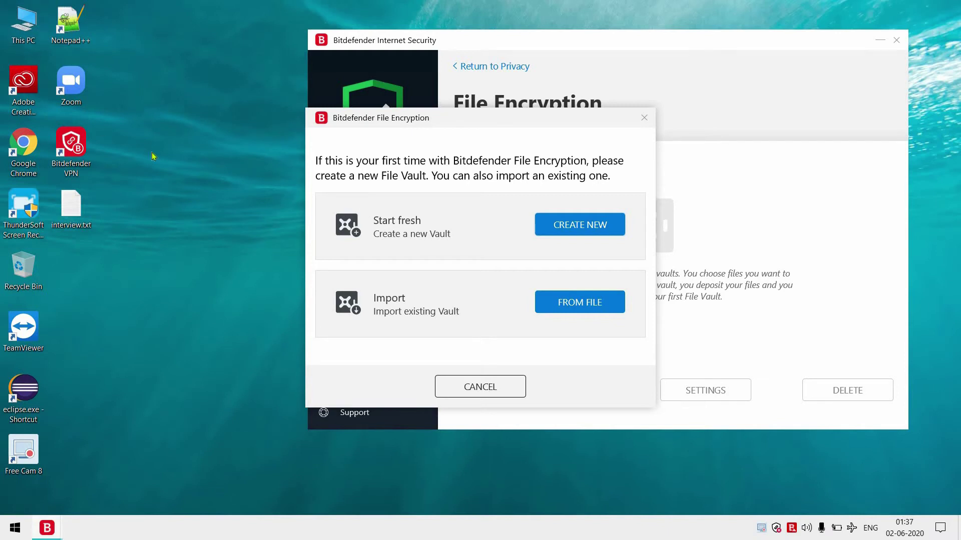
- Open This PC full screen, then select and deselect its three drives
{"action": "double_click", "coordinate": [22, 26]}
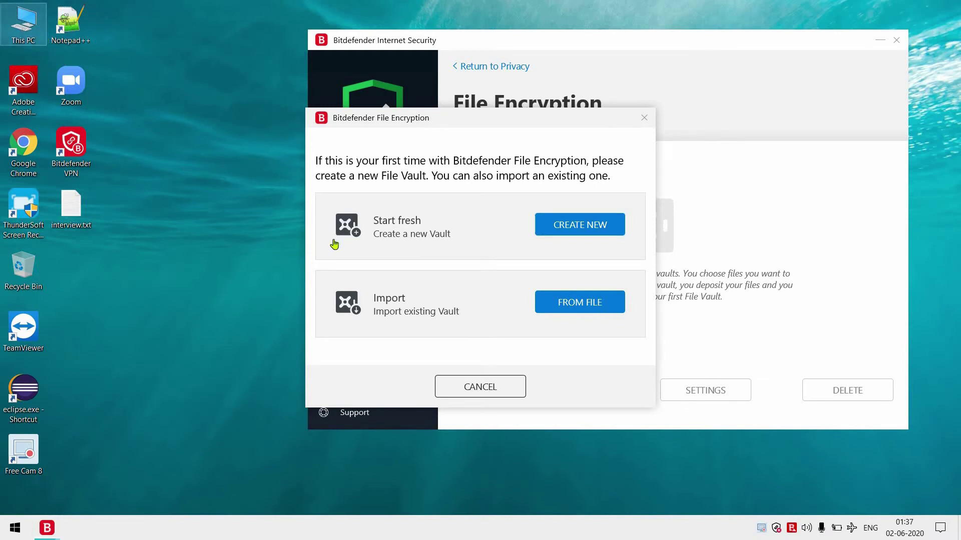
{"action": "left_click", "coordinate": [630, 132]}
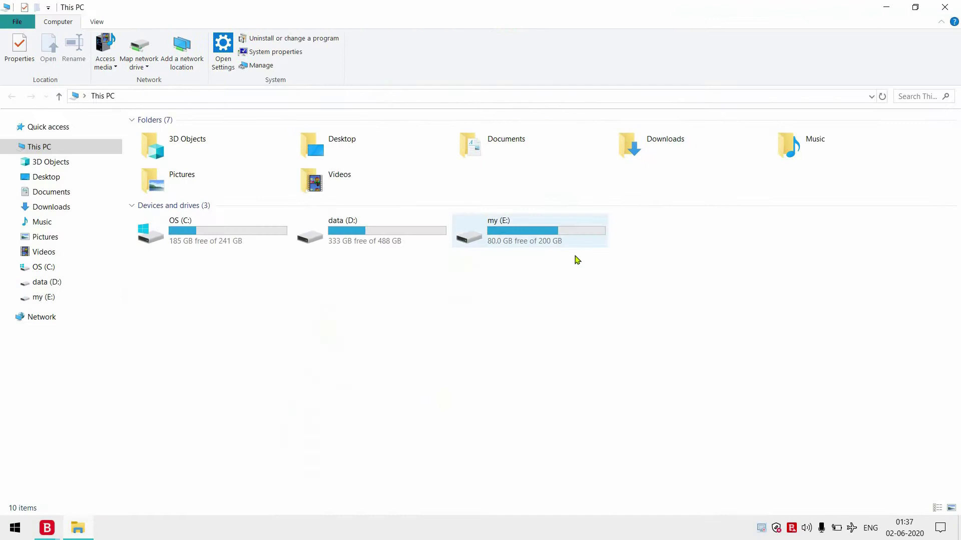
{"action": "left_click_drag", "start_coordinate": [655, 265], "coordinate": [136, 218]}
{"action": "left_click", "coordinate": [389, 321]}
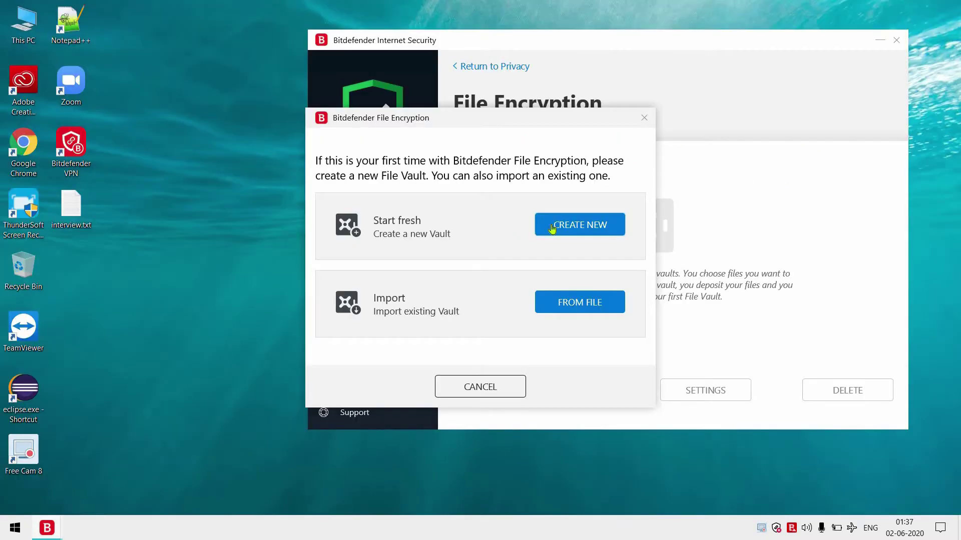
- Begin a new File Vault, review its folder path, and keep drive letter Auto
{"action": "left_click", "coordinate": [580, 228]}
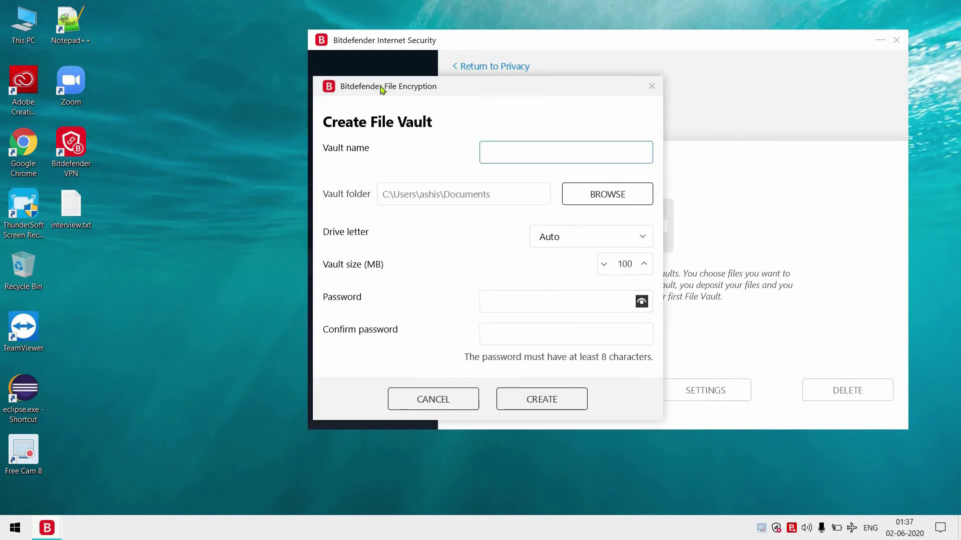
{"action": "type", "text": "persona"}
{"action": "type", "text": "l"}
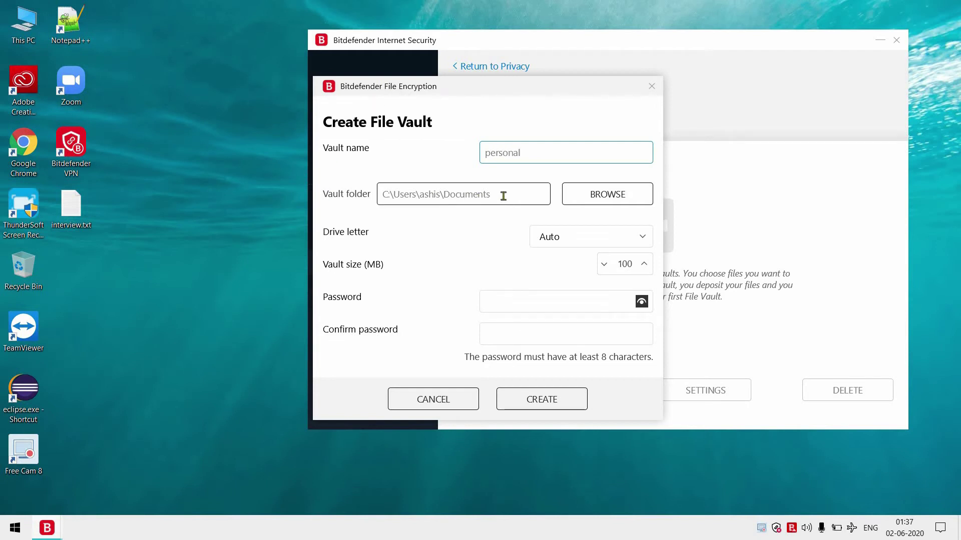
{"action": "left_click_drag", "start_coordinate": [502, 196], "coordinate": [371, 208]}
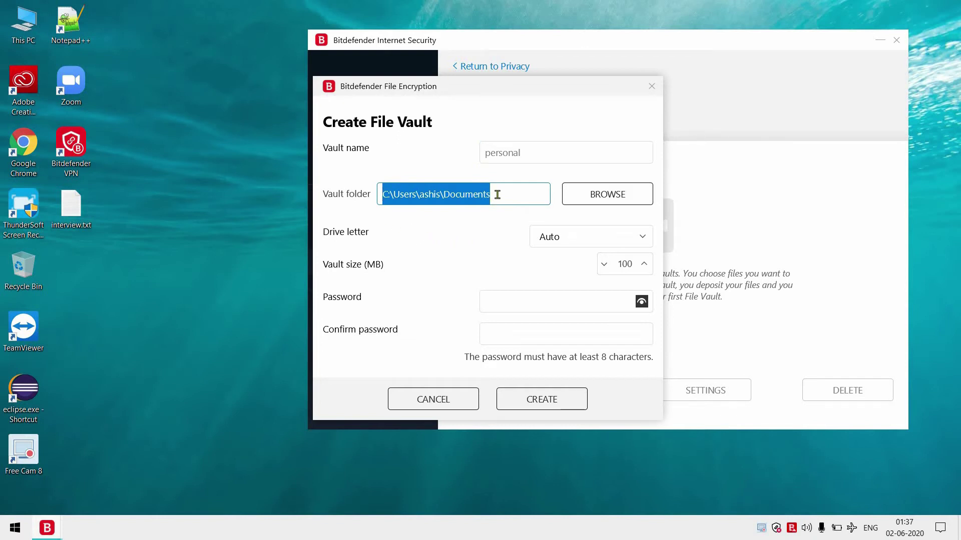
{"action": "left_click", "coordinate": [497, 236]}
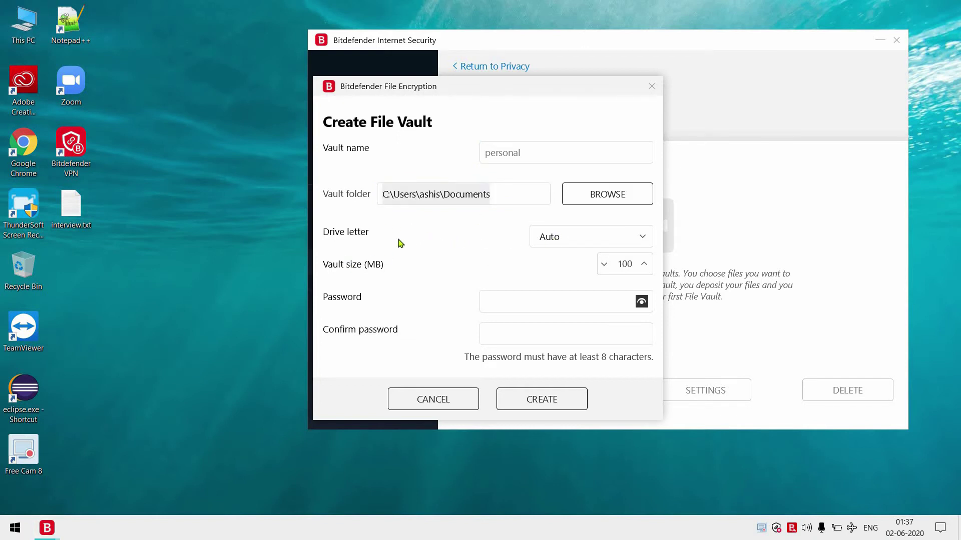
{"action": "left_click", "coordinate": [585, 244]}
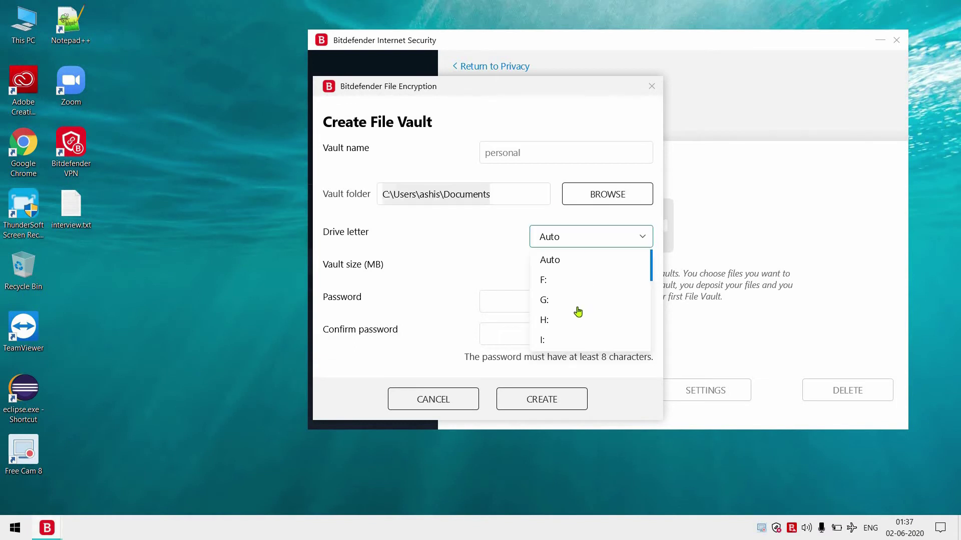
{"action": "scroll", "coordinate": [582, 308], "scroll_direction": "down", "scroll_amount": 1}
{"action": "scroll", "coordinate": [585, 305], "scroll_direction": "down", "scroll_amount": 2}
{"action": "scroll", "coordinate": [583, 305], "scroll_direction": "up", "scroll_amount": 2}
{"action": "scroll", "coordinate": [584, 303], "scroll_direction": "up", "scroll_amount": 1}
{"action": "left_click", "coordinate": [551, 262]}
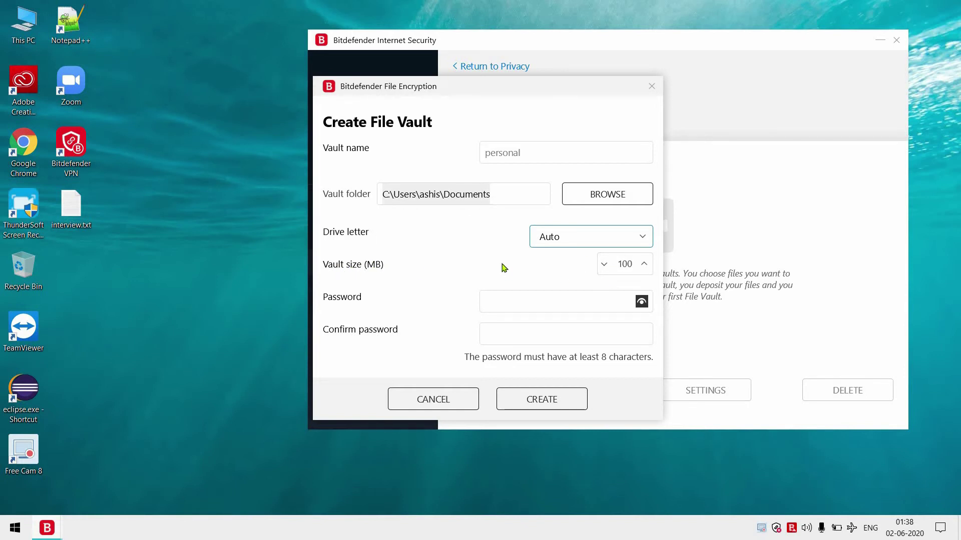
- Select interview.txt on the desktop, then enter and confirm the vault password
{"action": "left_click", "coordinate": [84, 220]}
{"action": "left_click", "coordinate": [583, 301]}
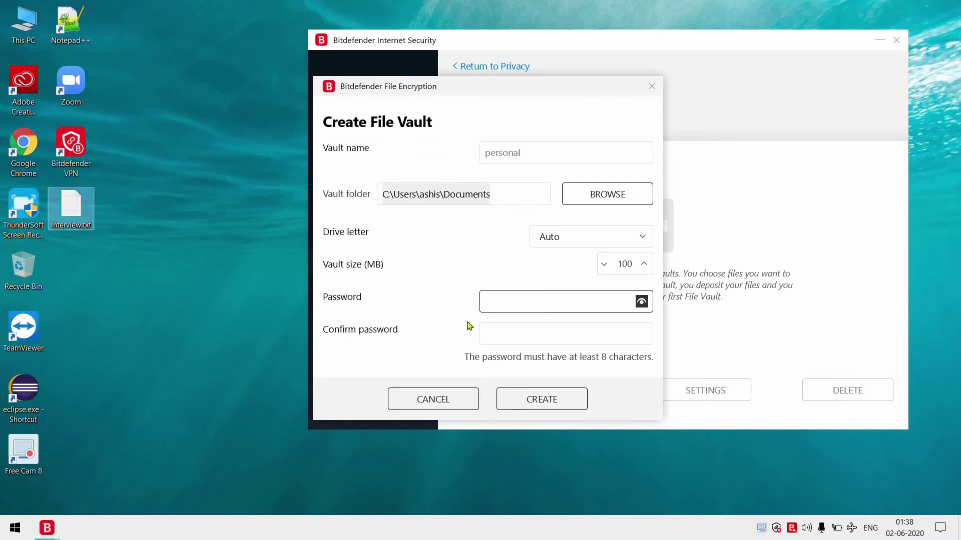
{"action": "left_click", "coordinate": [639, 304]}
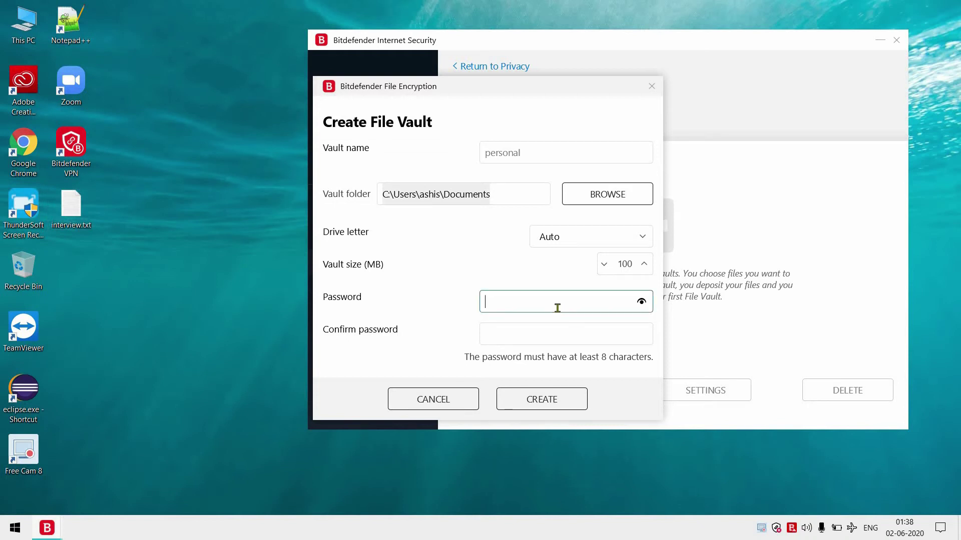
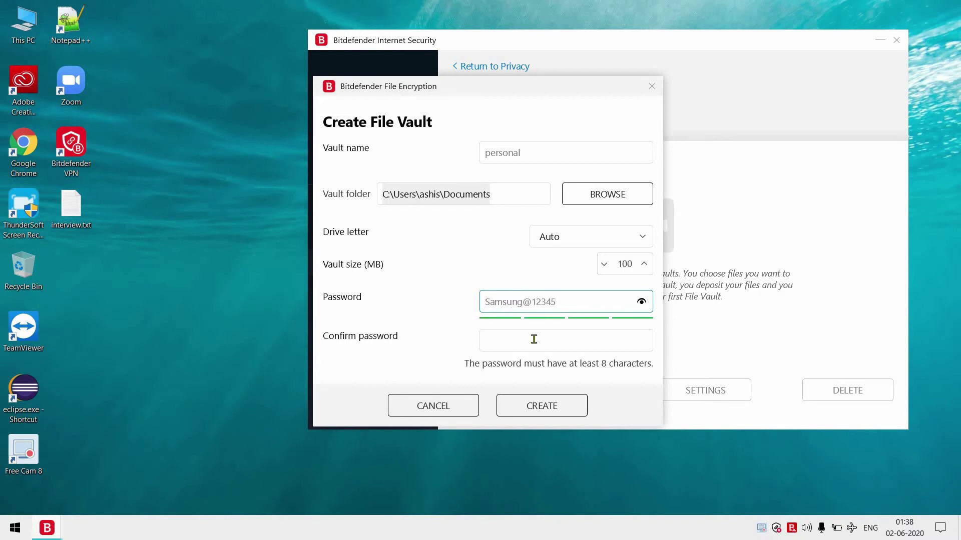
{"action": "left_click", "coordinate": [534, 339]}
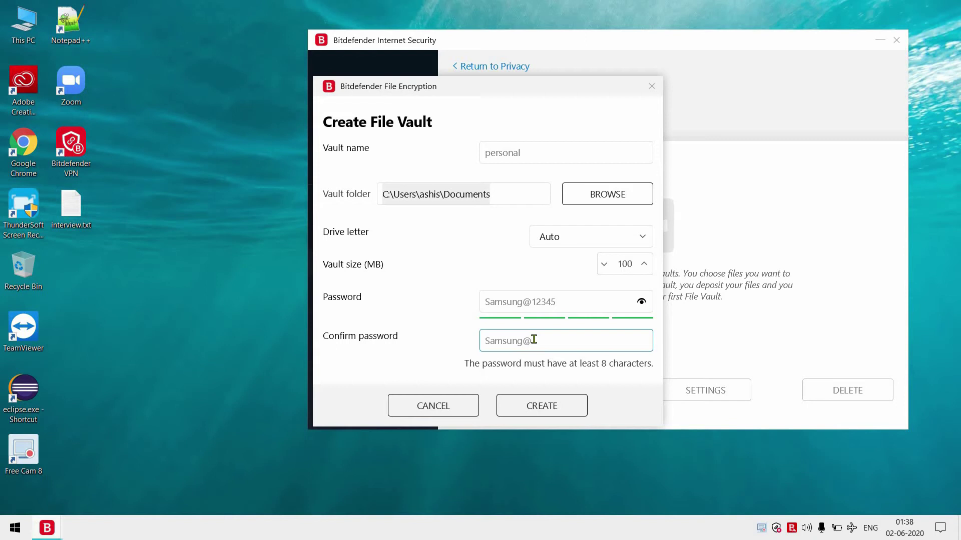
- Create the personal vault, dismiss the notice, and close the Z: window
{"action": "left_click", "coordinate": [539, 408]}
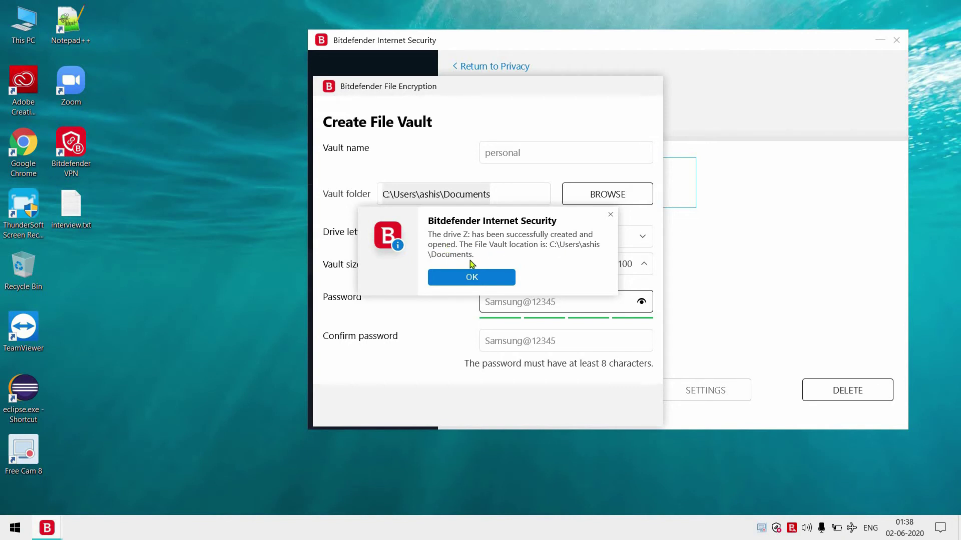
{"action": "left_click", "coordinate": [455, 278]}
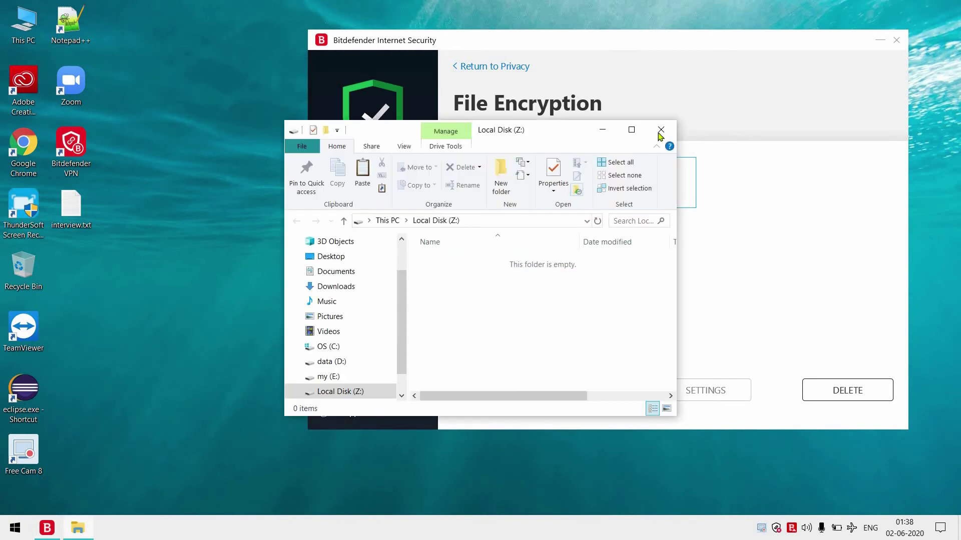
{"action": "left_click", "coordinate": [631, 129]}
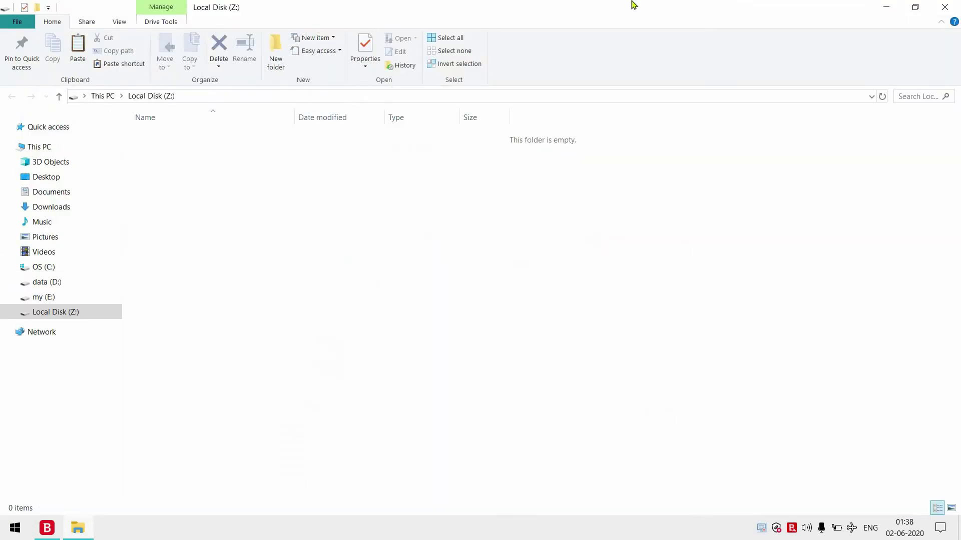
{"action": "left_click", "coordinate": [944, 7]}
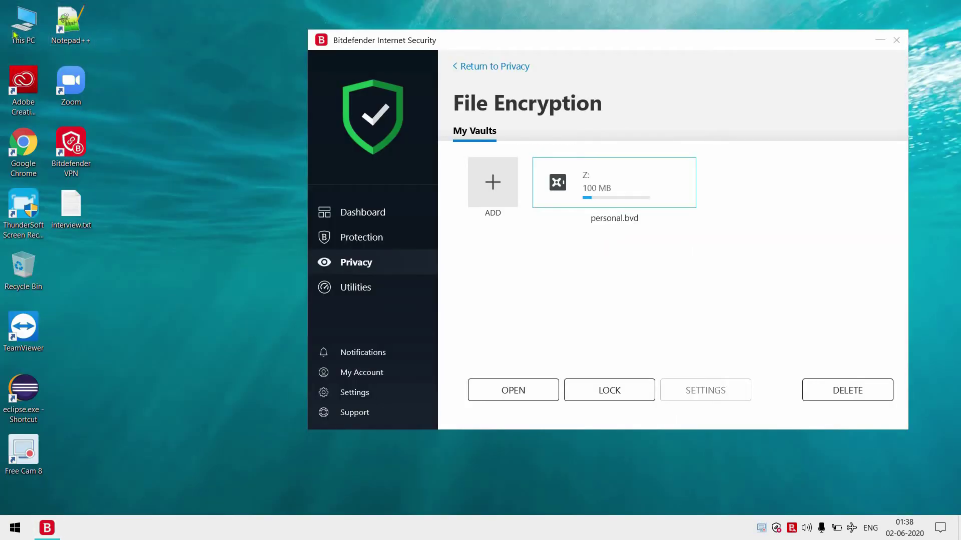
- Reopen This PC full screen and open the empty Local Disk (Z:)
{"action": "double_click", "coordinate": [13, 33]}
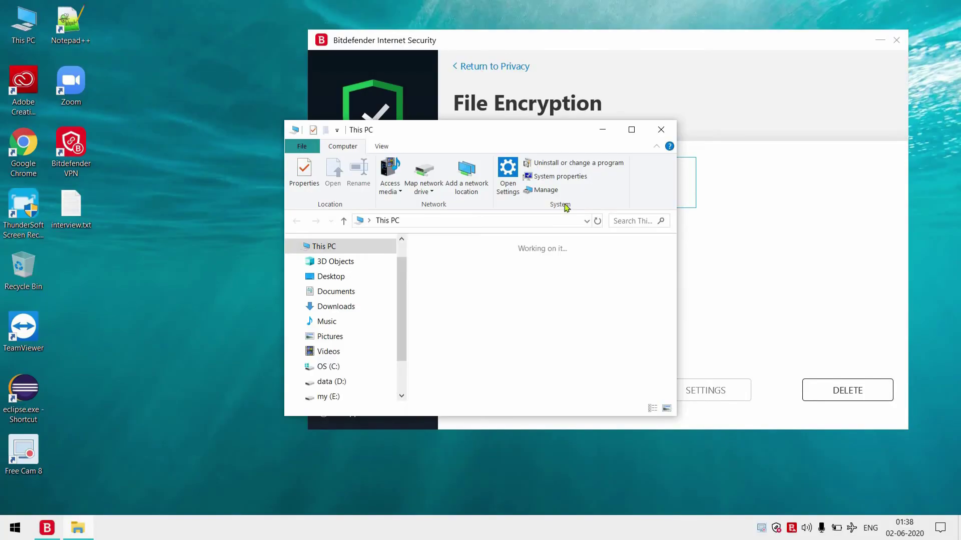
{"action": "left_click", "coordinate": [632, 129]}
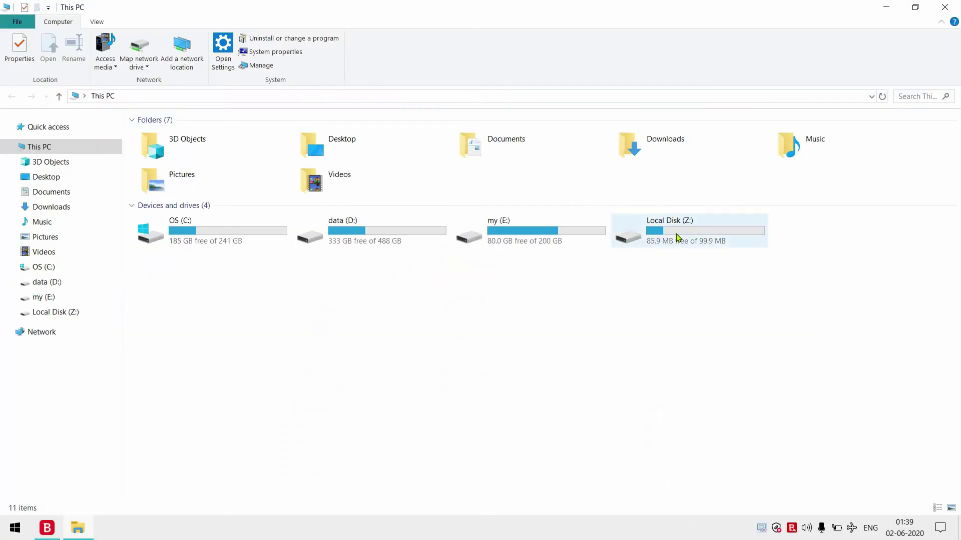
{"action": "mouse_move", "coordinate": [675, 231]}
{"action": "double_click", "coordinate": [676, 237]}
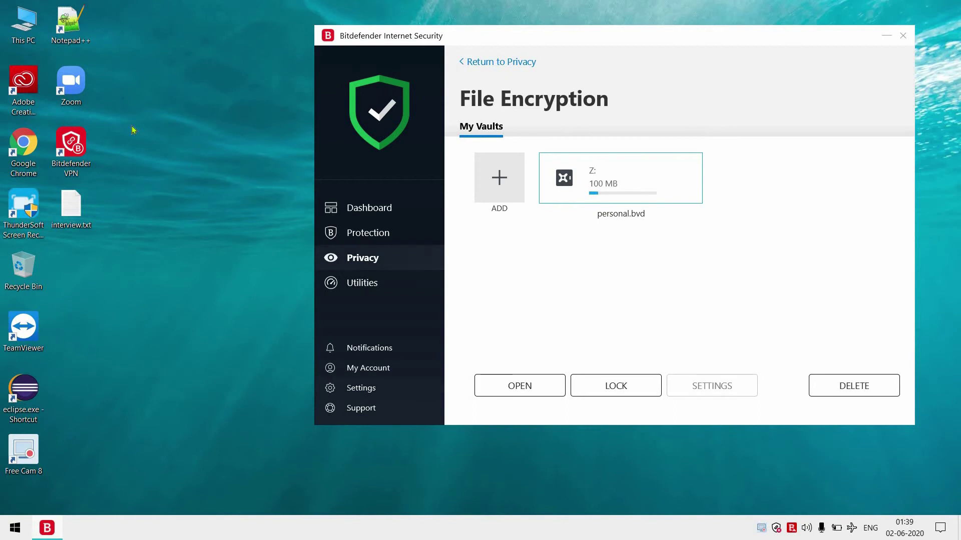
- Browse This PC full screen, then restore and minimize the Explorer window
{"action": "double_click", "coordinate": [23, 24]}
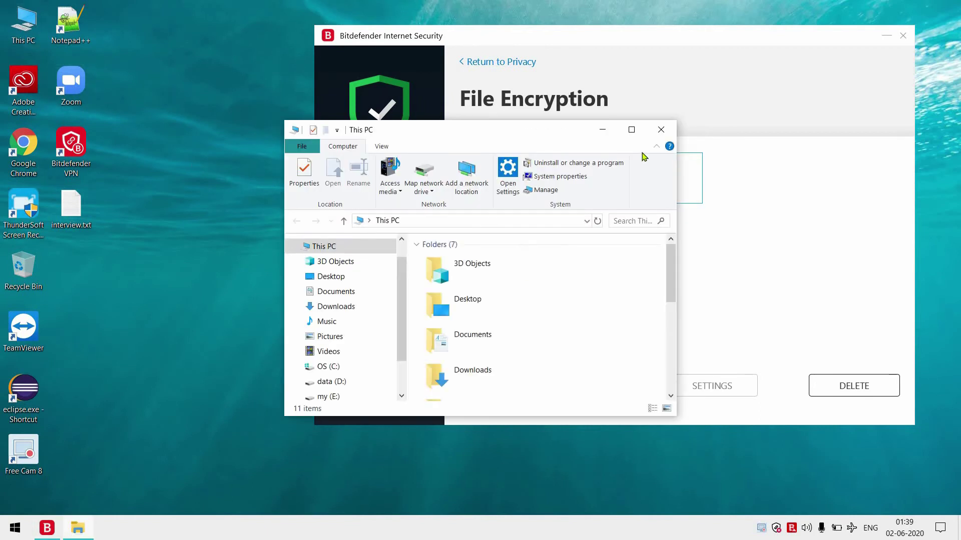
{"action": "left_click", "coordinate": [631, 129]}
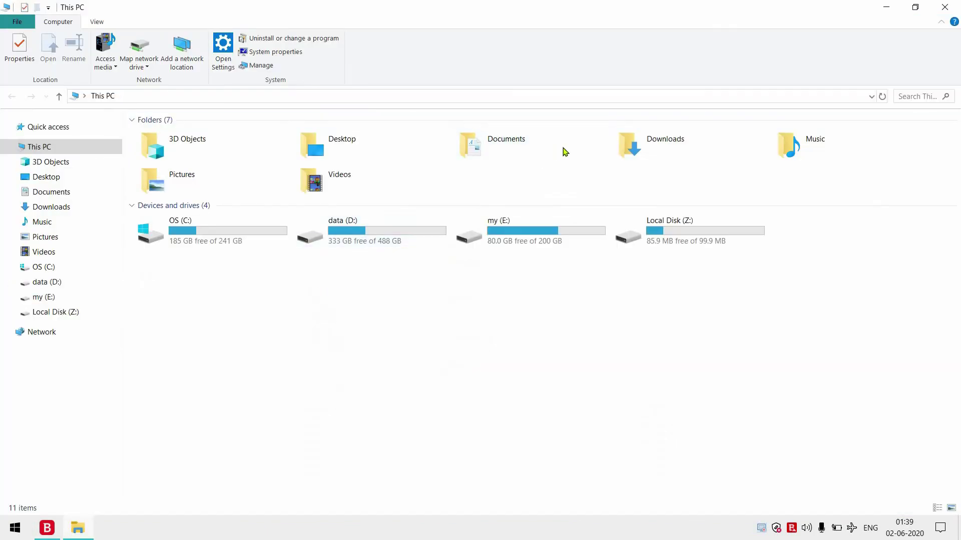
{"action": "double_click", "coordinate": [502, 147]}
{"action": "left_click", "coordinate": [300, 168]}
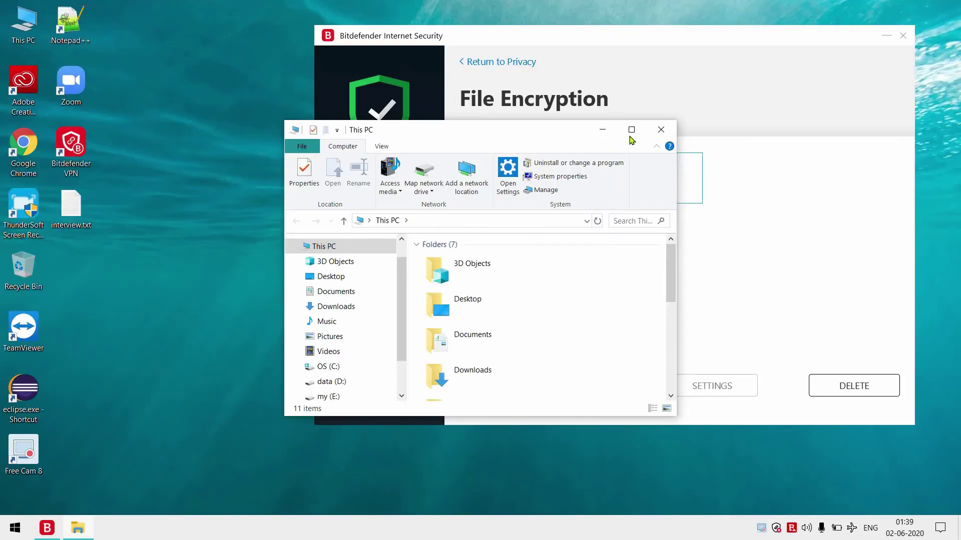
{"action": "left_click", "coordinate": [632, 130]}
{"action": "key", "text": "super+Down"}
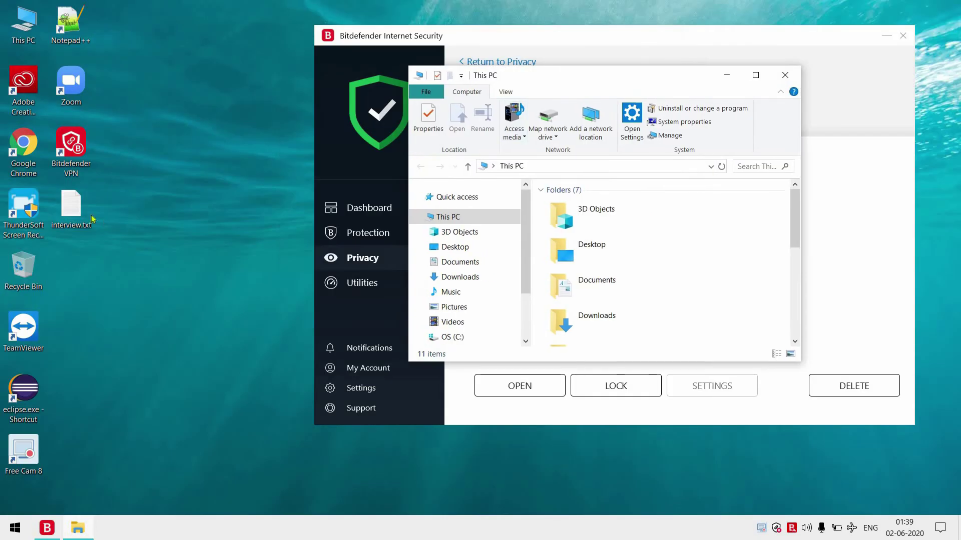
- Cut interview.txt from the desktop, paste it into Local Disk (Z:), and close the window
{"action": "right_click", "coordinate": [84, 213]}
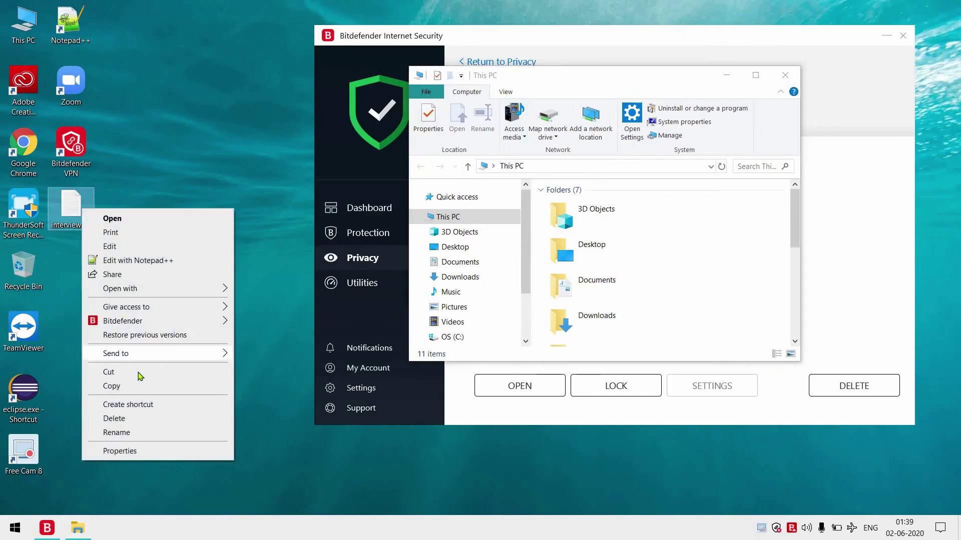
{"action": "left_click", "coordinate": [771, 71]}
{"action": "left_click", "coordinate": [785, 75]}
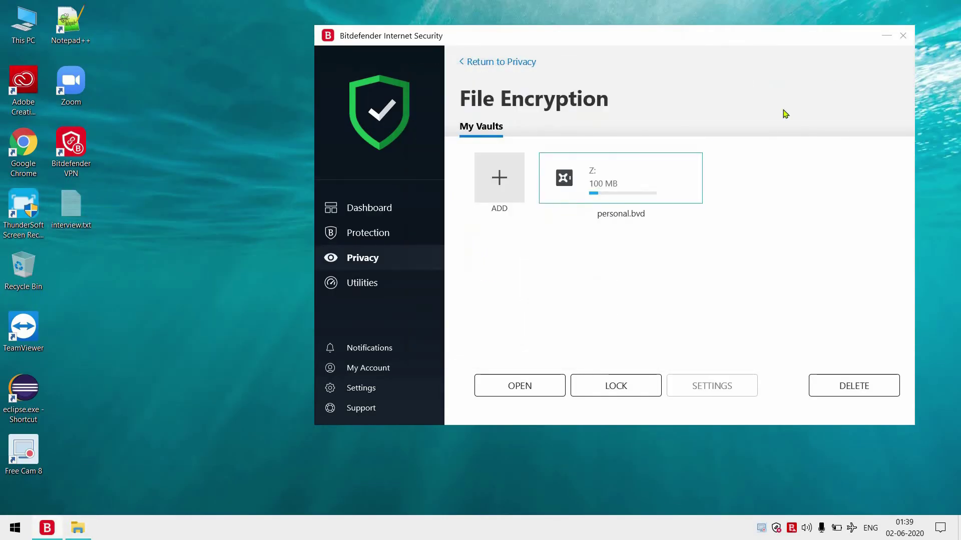
{"action": "left_click", "coordinate": [78, 528]}
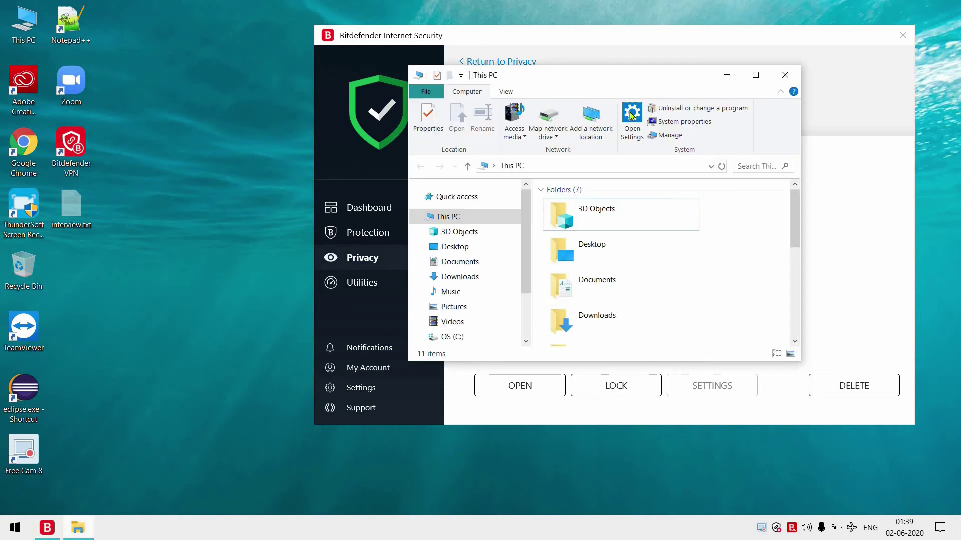
{"action": "left_click", "coordinate": [755, 75]}
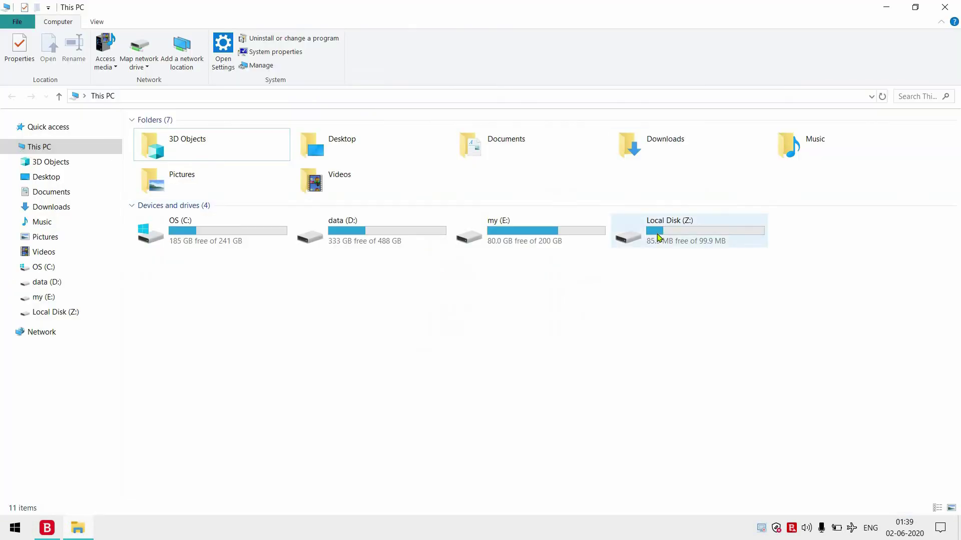
{"action": "double_click", "coordinate": [658, 238]}
{"action": "right_click", "coordinate": [409, 261]}
{"action": "left_click", "coordinate": [420, 328]}
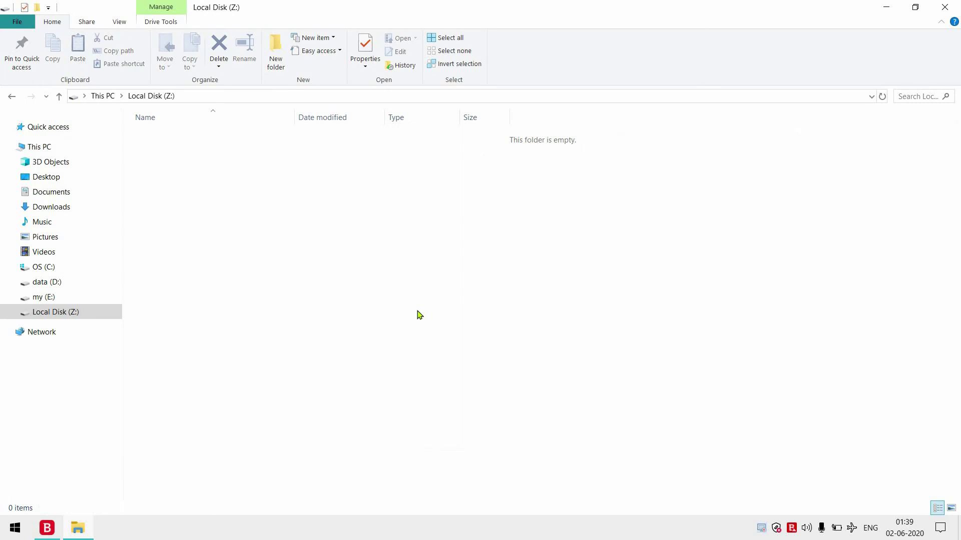
{"action": "left_click", "coordinate": [177, 157]}
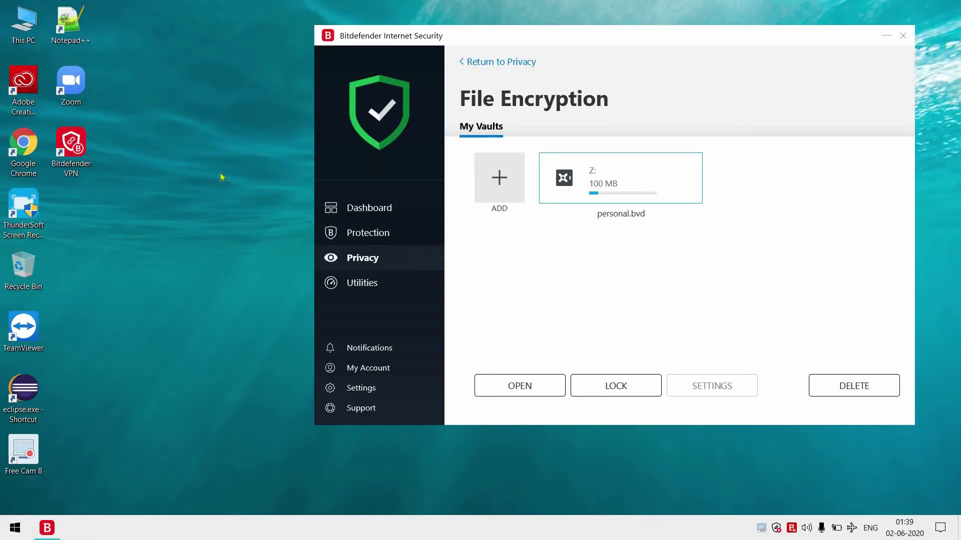
- Lock personal.bvd, acknowledge the locked notice, and refresh the desktop
{"action": "right_click", "coordinate": [232, 227]}
{"action": "left_click", "coordinate": [241, 230]}
{"action": "left_click", "coordinate": [595, 386]}
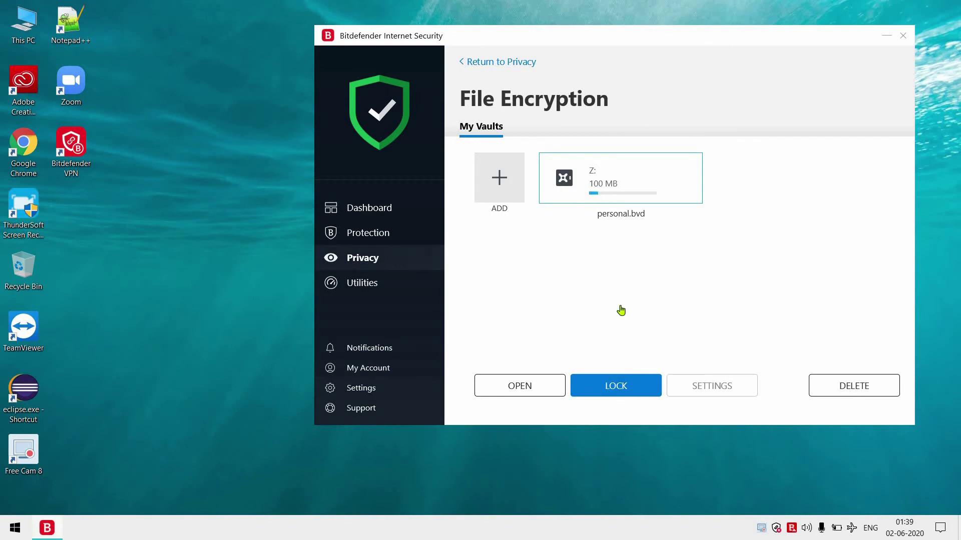
{"action": "left_click", "coordinate": [653, 306]}
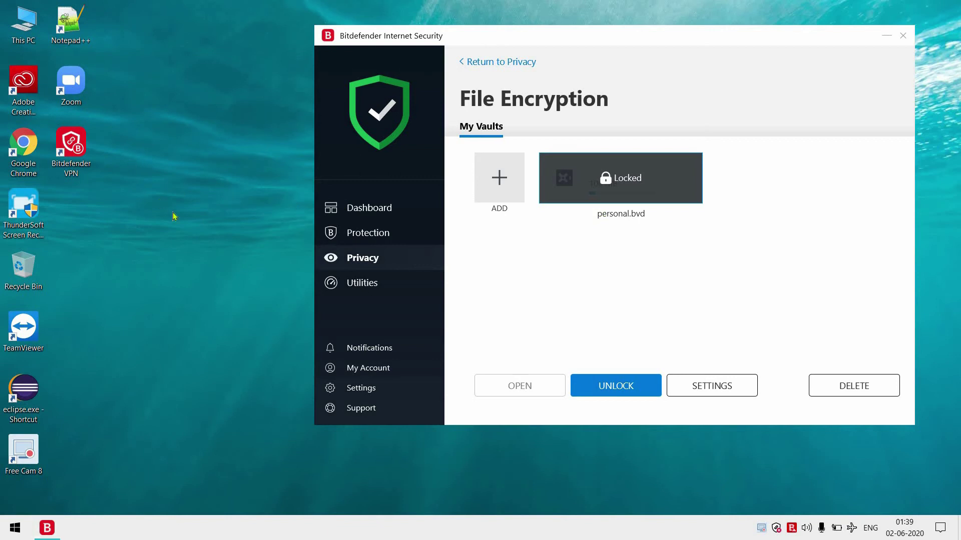
{"action": "right_click", "coordinate": [129, 155]}
{"action": "left_click", "coordinate": [134, 149]}
- Open personal.bvd from Documents and unlock it with the password
{"action": "double_click", "coordinate": [28, 29]}
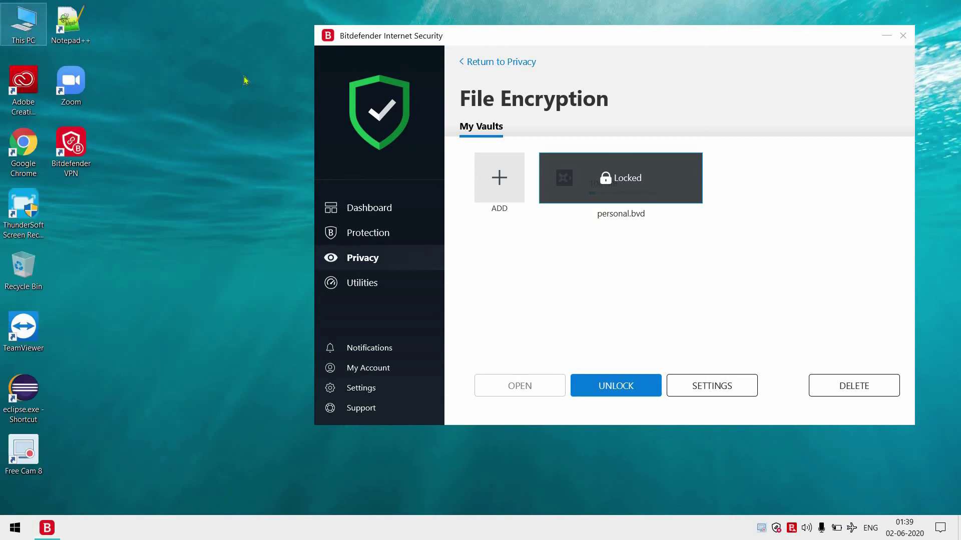
{"action": "left_click", "coordinate": [631, 131]}
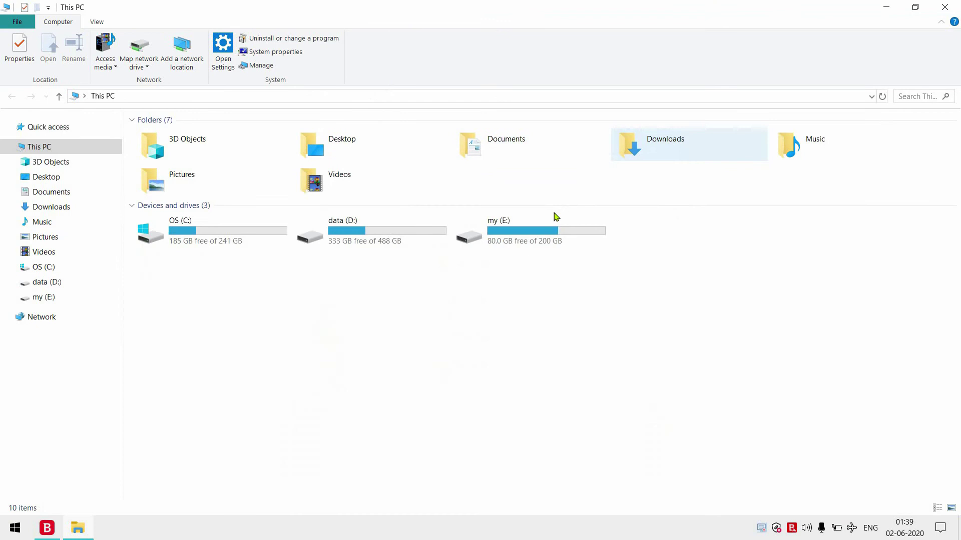
{"action": "double_click", "coordinate": [533, 154]}
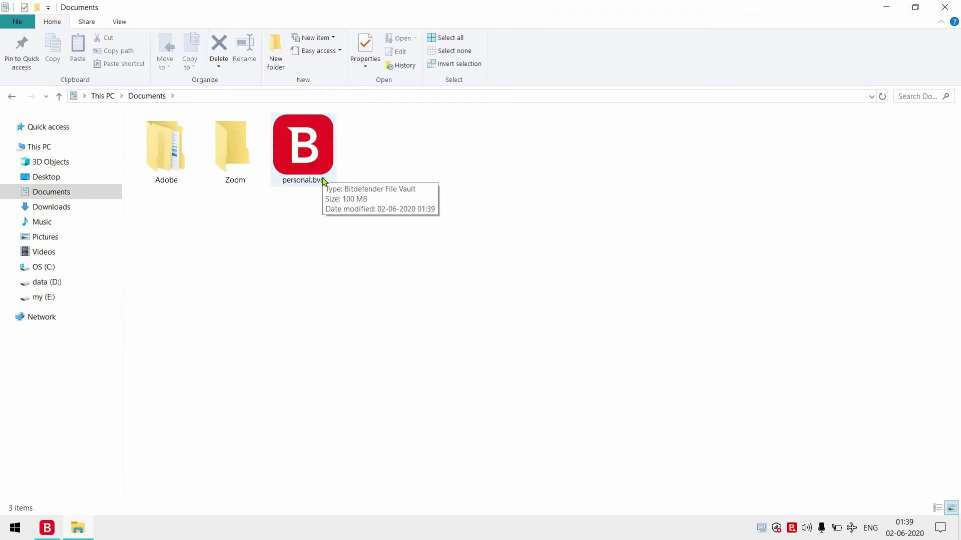
{"action": "mouse_move", "coordinate": [303, 150]}
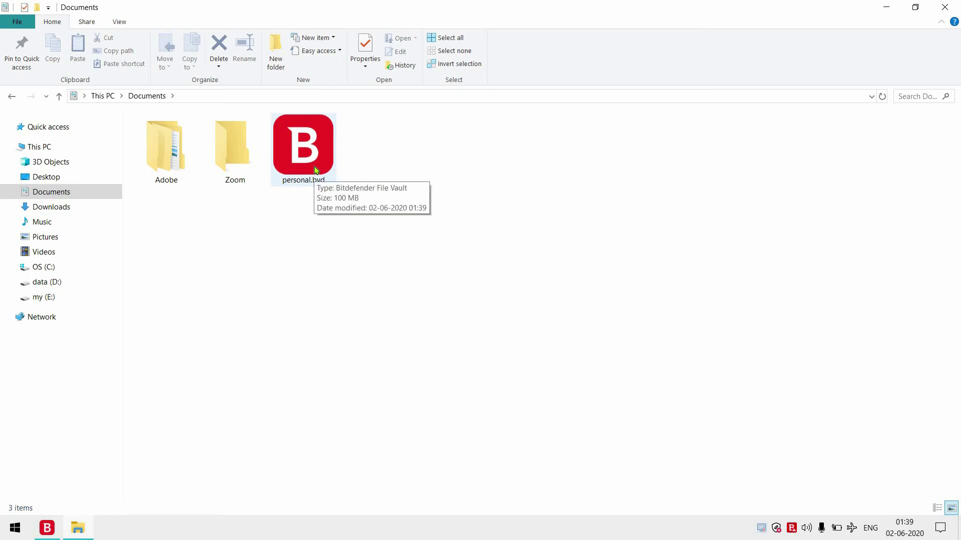
{"action": "double_click", "coordinate": [317, 171]}
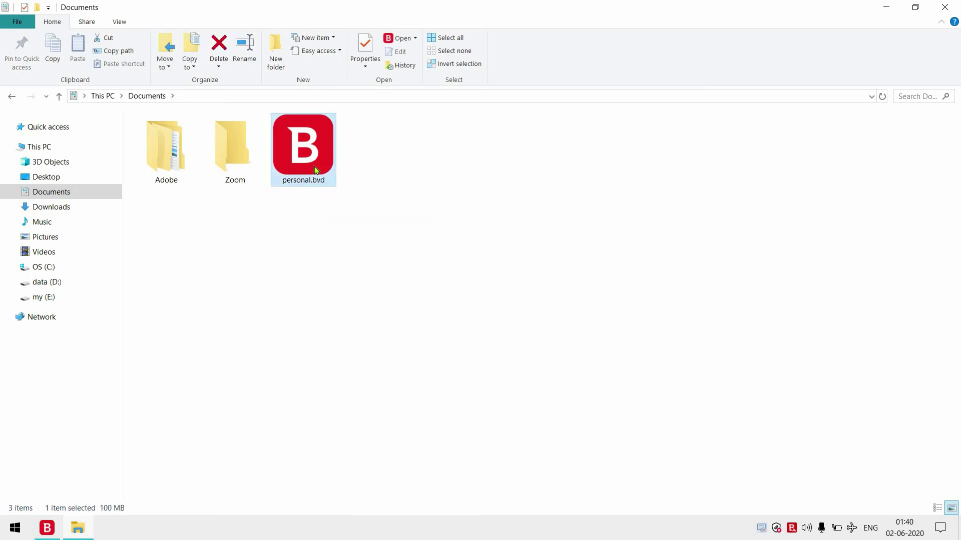
{"action": "left_click_drag", "start_coordinate": [505, 172], "coordinate": [571, 158]}
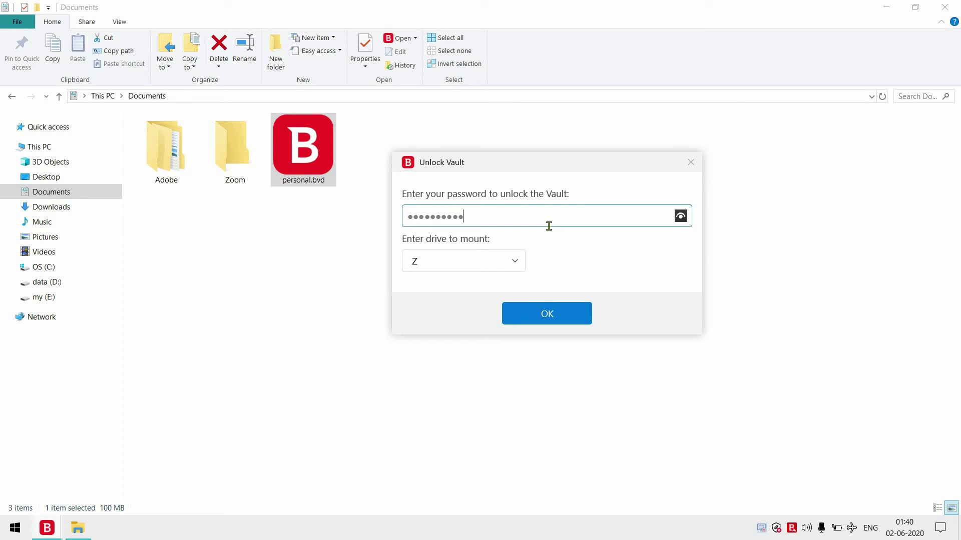
{"action": "left_click", "coordinate": [680, 217]}
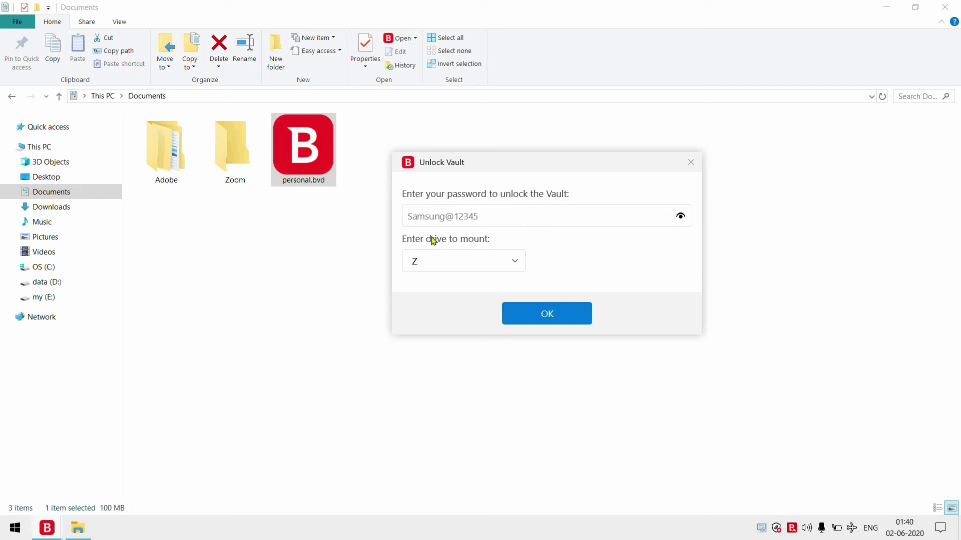
{"action": "left_click", "coordinate": [552, 319]}
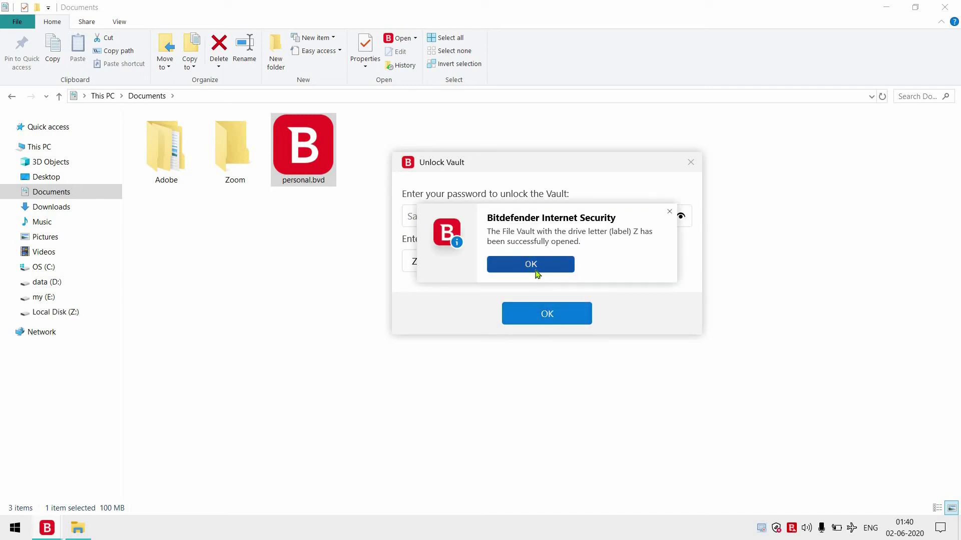
{"action": "left_click", "coordinate": [537, 269]}
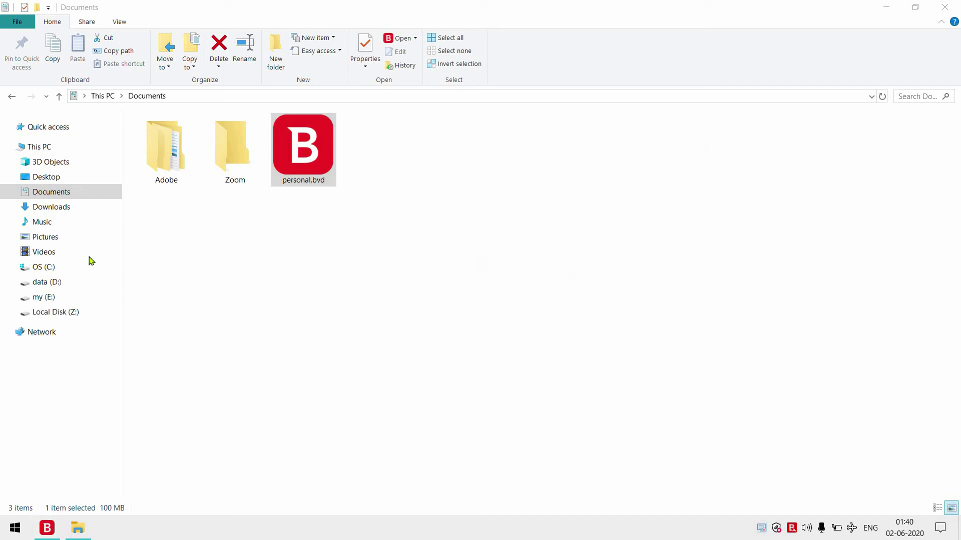
- Check interview.txt on Local Disk (Z:), go back to Documents, and close Explorer
{"action": "left_click", "coordinate": [60, 311]}
{"action": "left_click", "coordinate": [154, 144]}
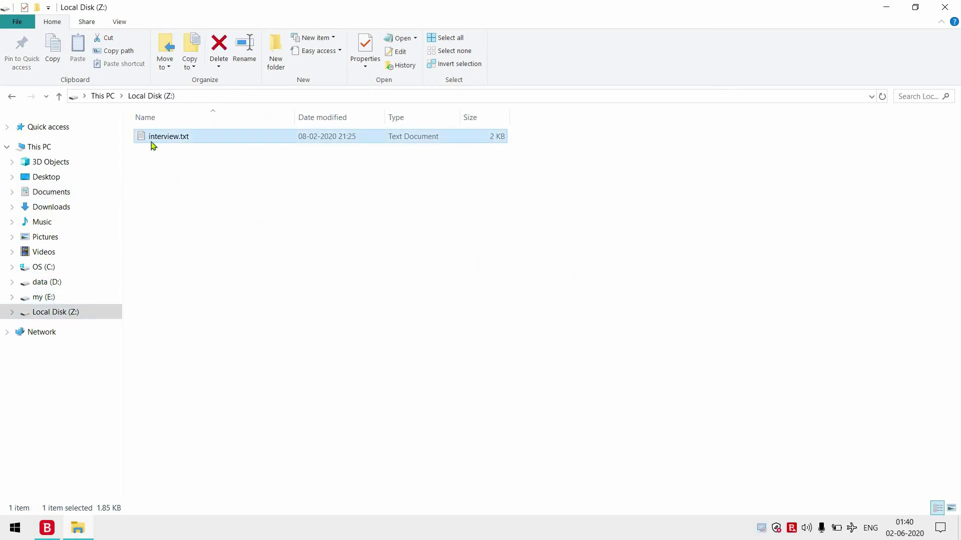
{"action": "left_click", "coordinate": [139, 169]}
{"action": "left_click", "coordinate": [13, 97]}
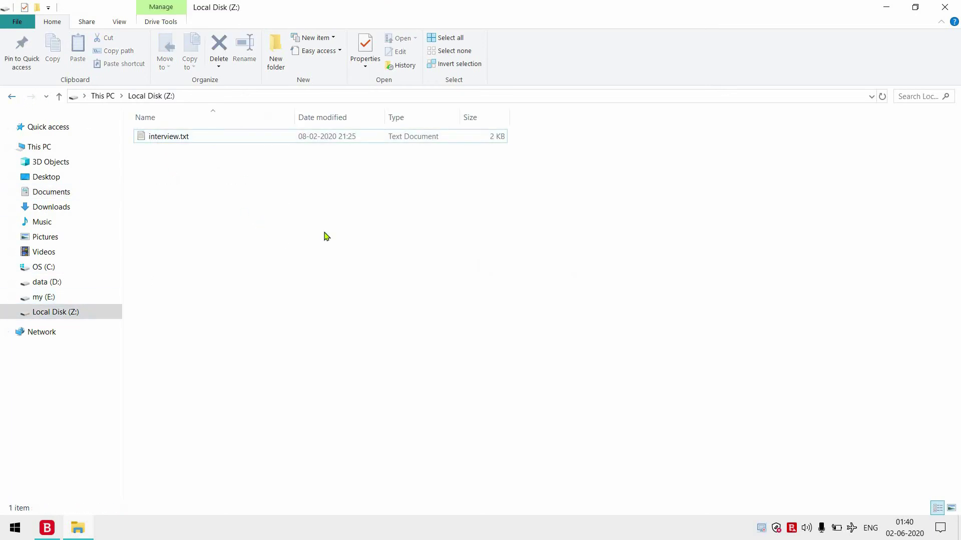
{"action": "left_click", "coordinate": [275, 270]}
{"action": "left_click", "coordinate": [944, 7]}
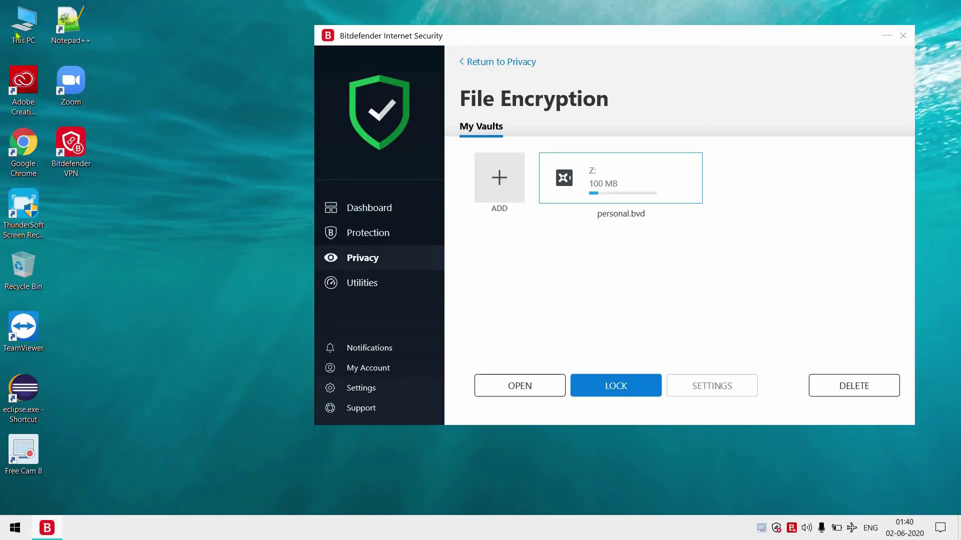
- Lock personal.bvd, letting Bitdefender close Explorer windows, and dismiss the success message
{"action": "double_click", "coordinate": [697, 201]}
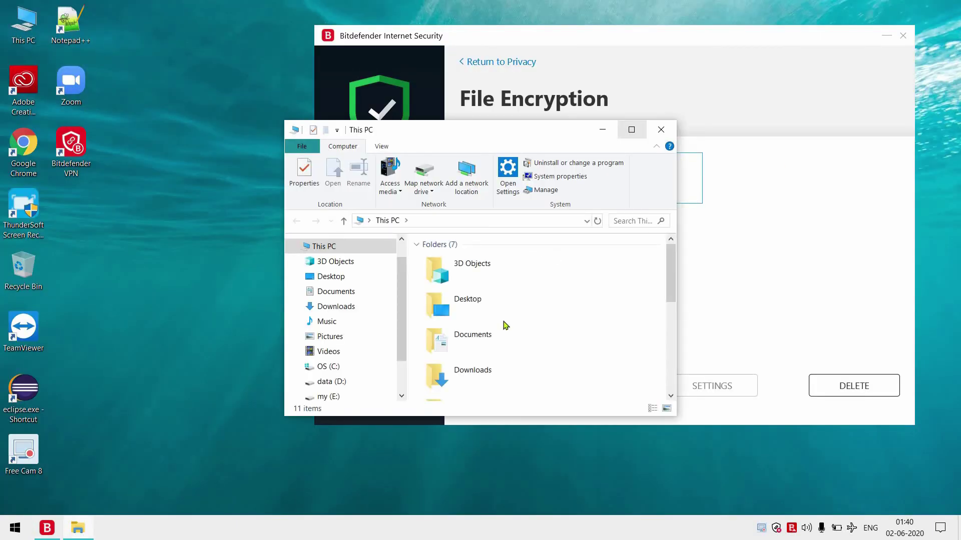
{"action": "left_click", "coordinate": [632, 130]}
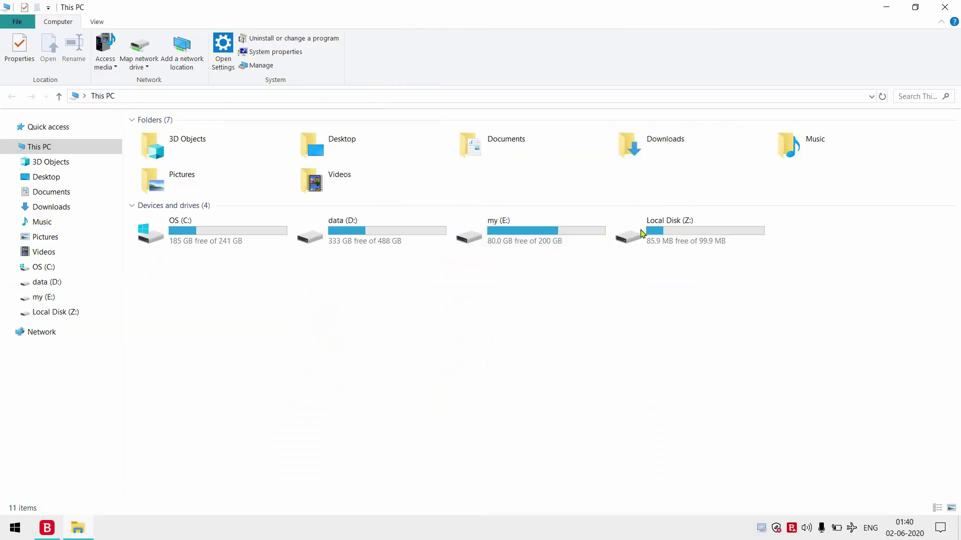
{"action": "double_click", "coordinate": [773, 26]}
{"action": "left_click", "coordinate": [628, 79]}
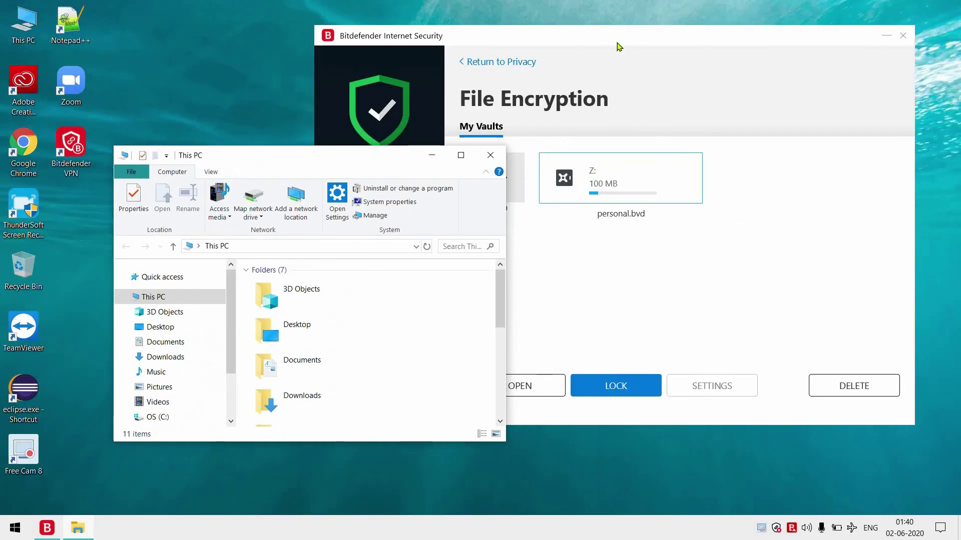
{"action": "left_click", "coordinate": [613, 386]}
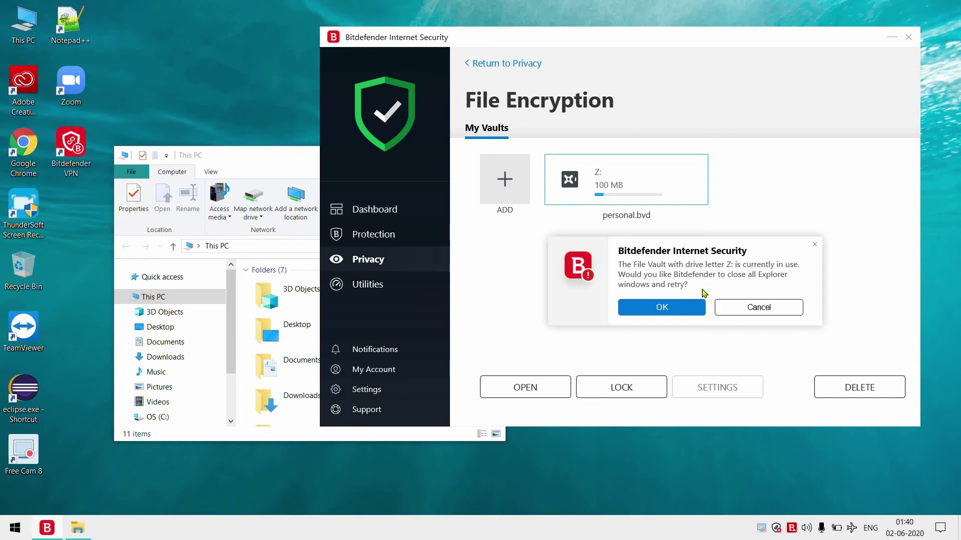
{"action": "left_click", "coordinate": [685, 311]}
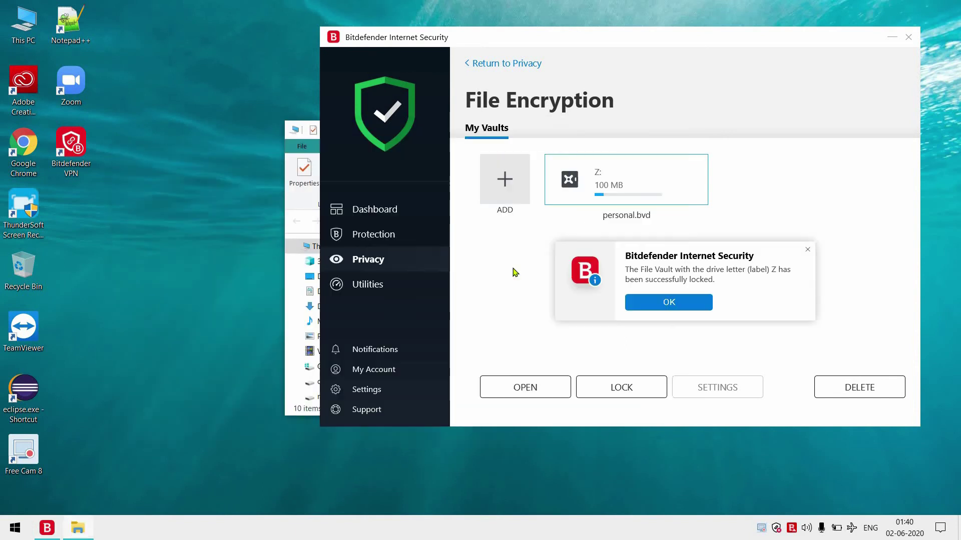
{"action": "left_click", "coordinate": [655, 301]}
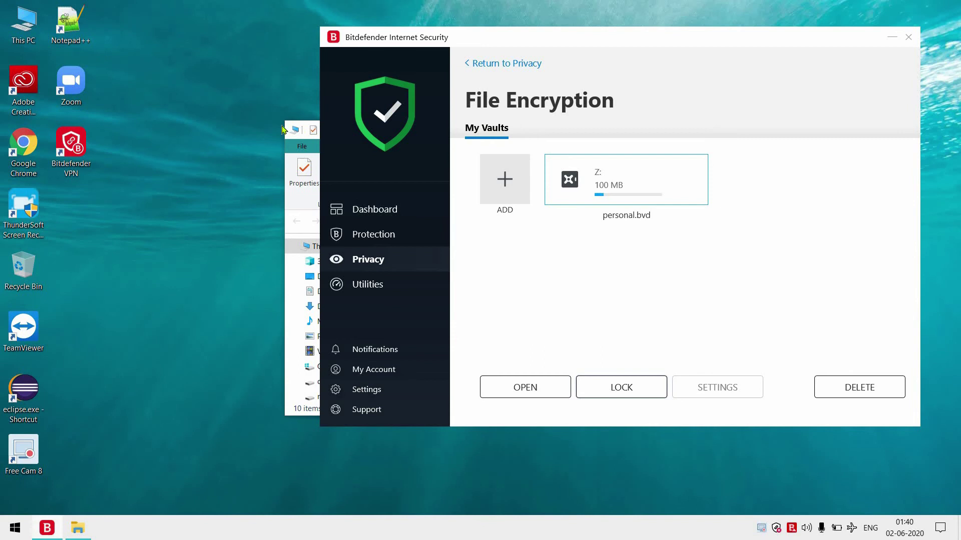
- Confirm drive Z: is gone from This PC, close Explorer, and open desktop options
{"action": "left_click", "coordinate": [311, 131]}
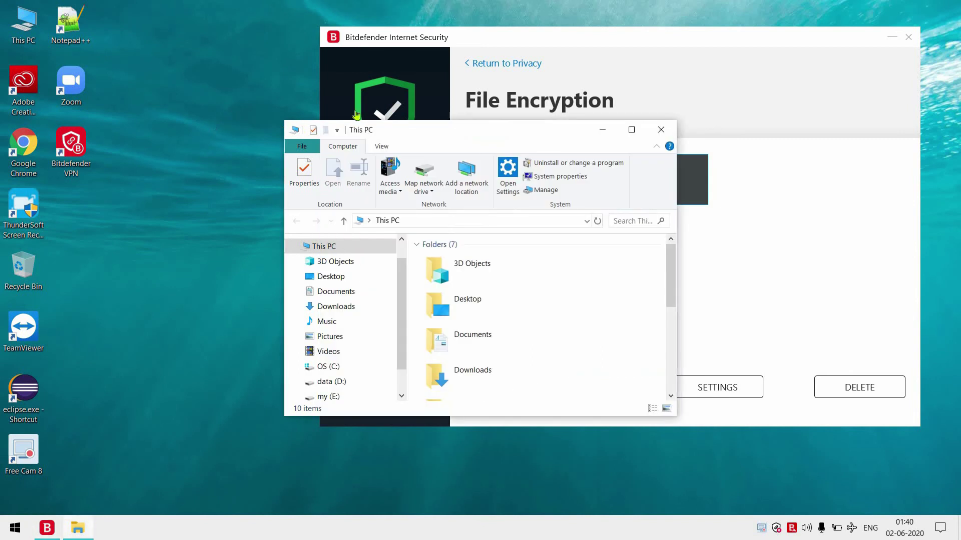
{"action": "left_click", "coordinate": [631, 129]}
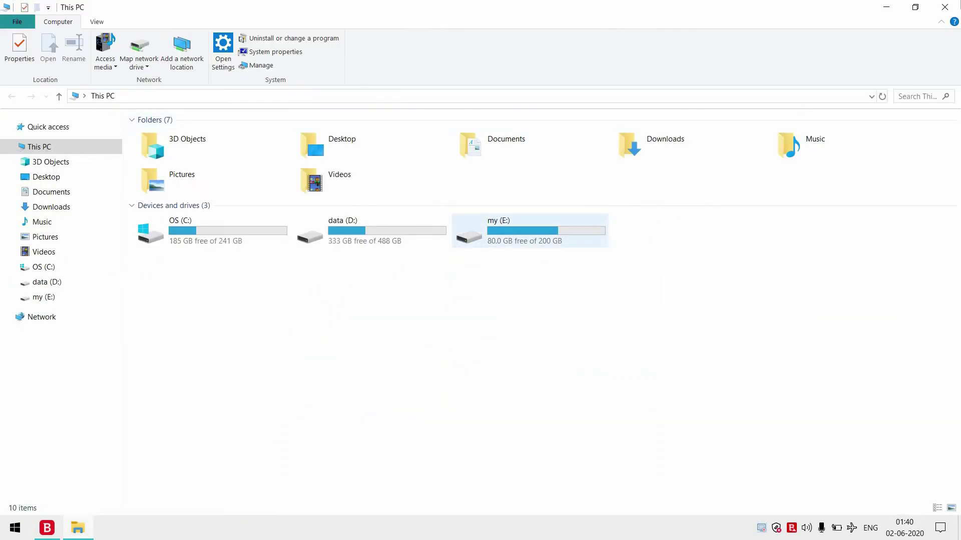
{"action": "left_click", "coordinate": [944, 7]}
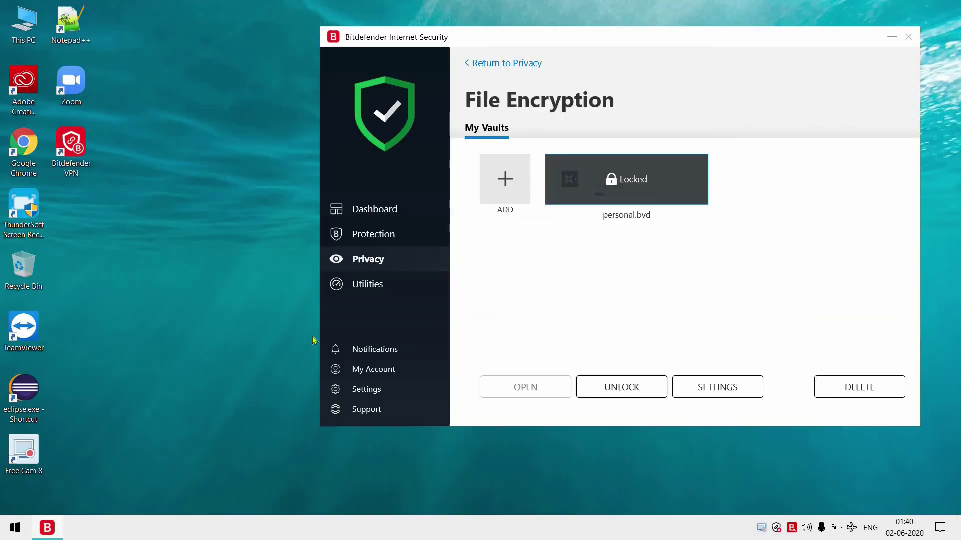
{"action": "right_click", "coordinate": [159, 238]}
- Refresh the desktop, then view Documents full screen with personal.bvd listed
{"action": "left_click", "coordinate": [208, 302]}
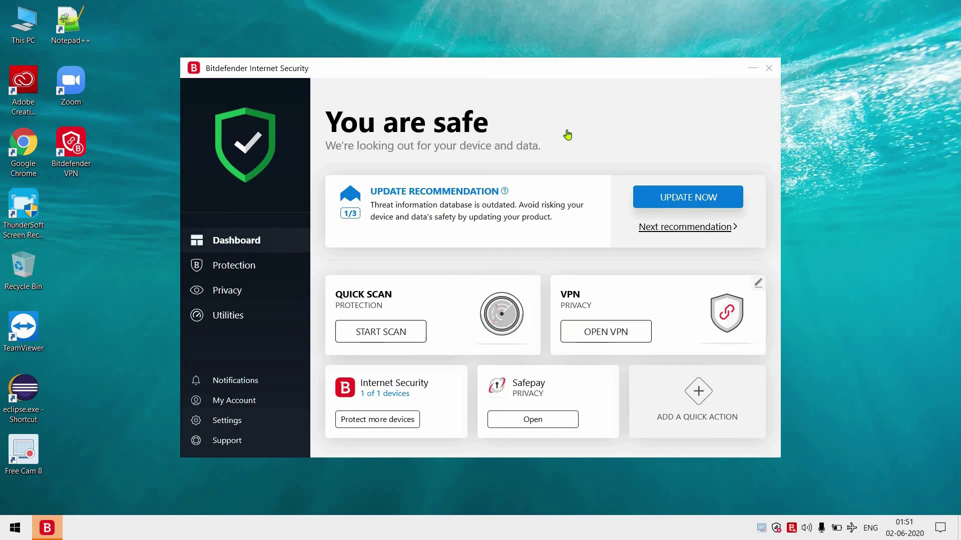
{"action": "double_click", "coordinate": [41, 29]}
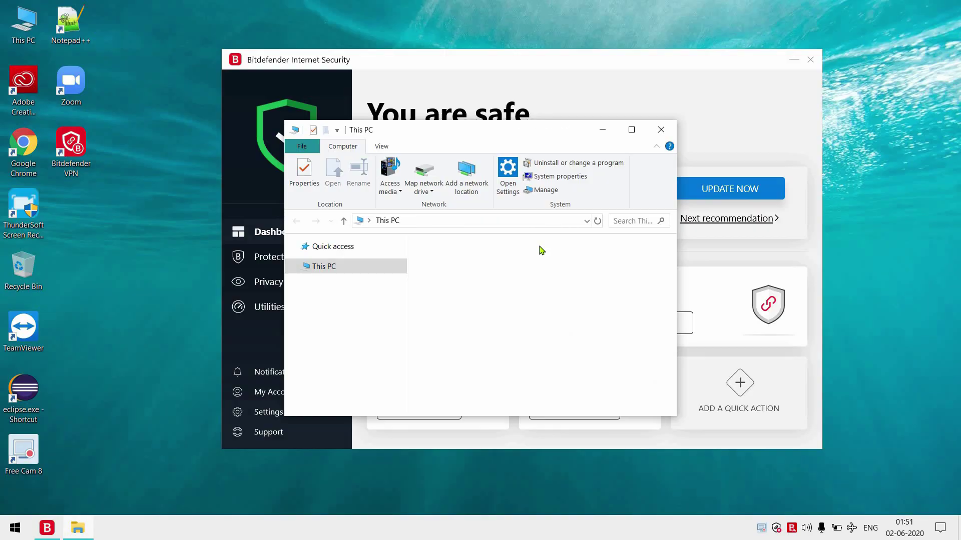
{"action": "left_click", "coordinate": [629, 131]}
{"action": "double_click", "coordinate": [549, 154]}
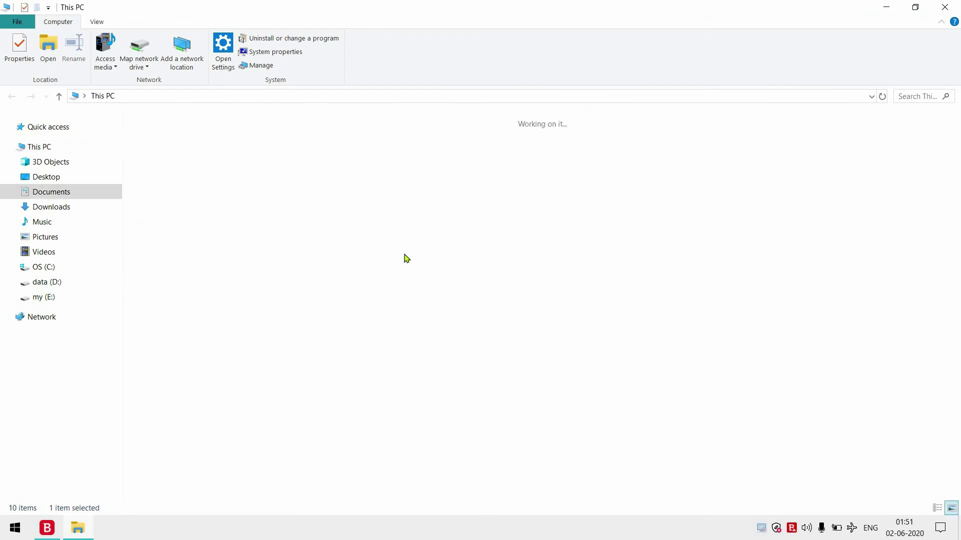
{"action": "left_click", "coordinate": [304, 150]}
{"action": "left_click", "coordinate": [808, 131]}
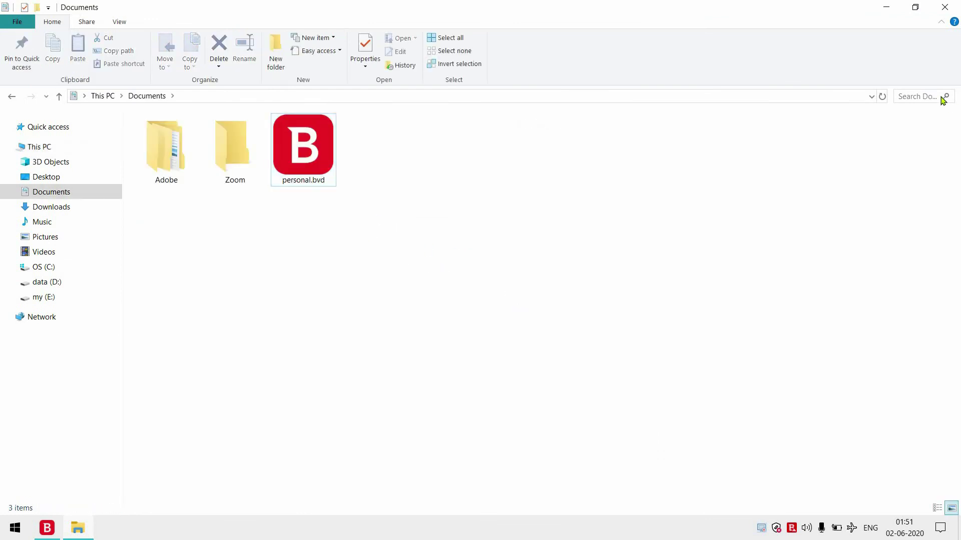
- Delete the locked personal.bvd vault from Privacy > File Encryption and confirm Yes
{"action": "left_click", "coordinate": [890, 10]}
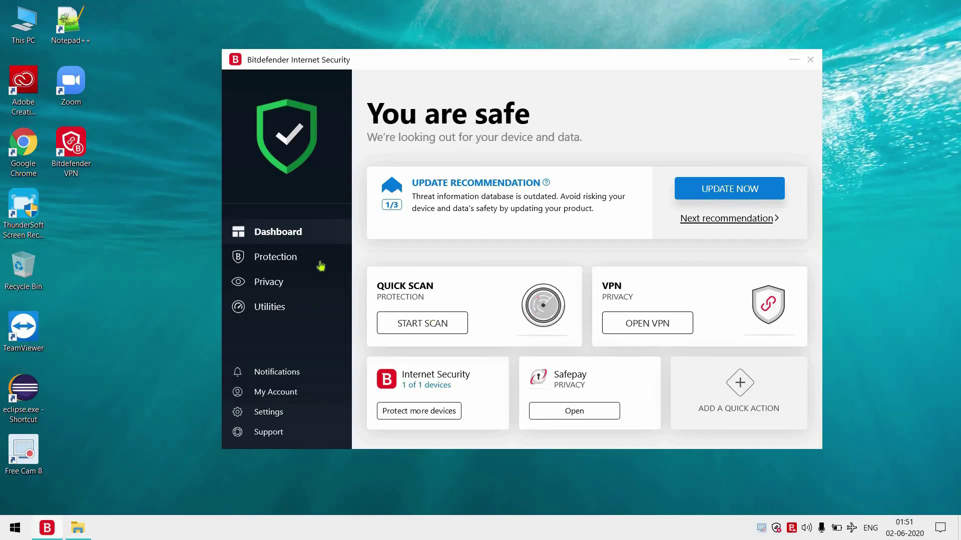
{"action": "left_click", "coordinate": [272, 282]}
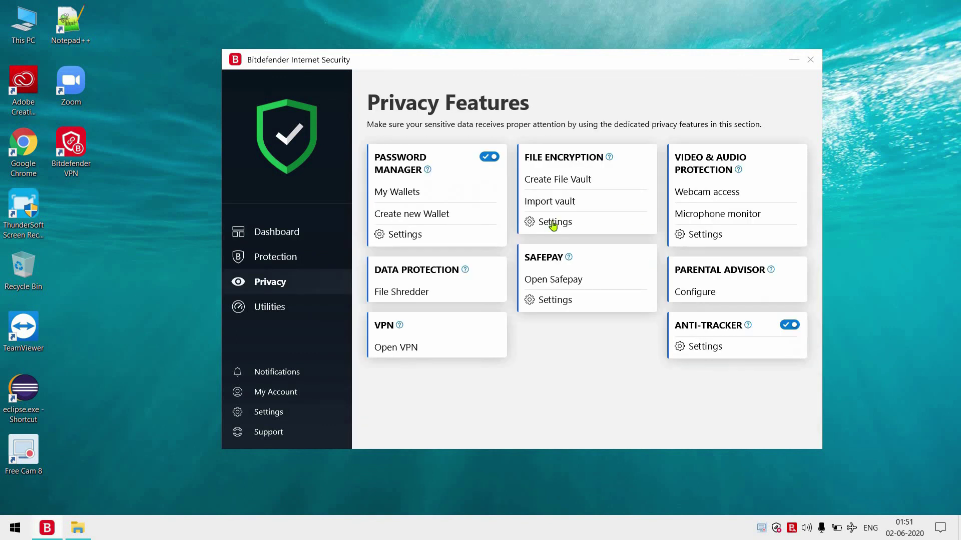
{"action": "left_click", "coordinate": [552, 223]}
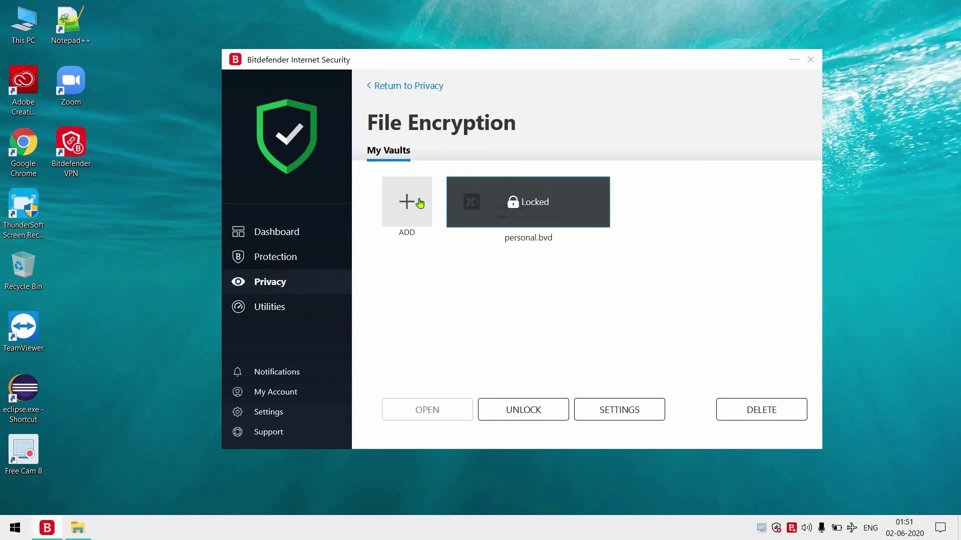
{"action": "left_click", "coordinate": [769, 411]}
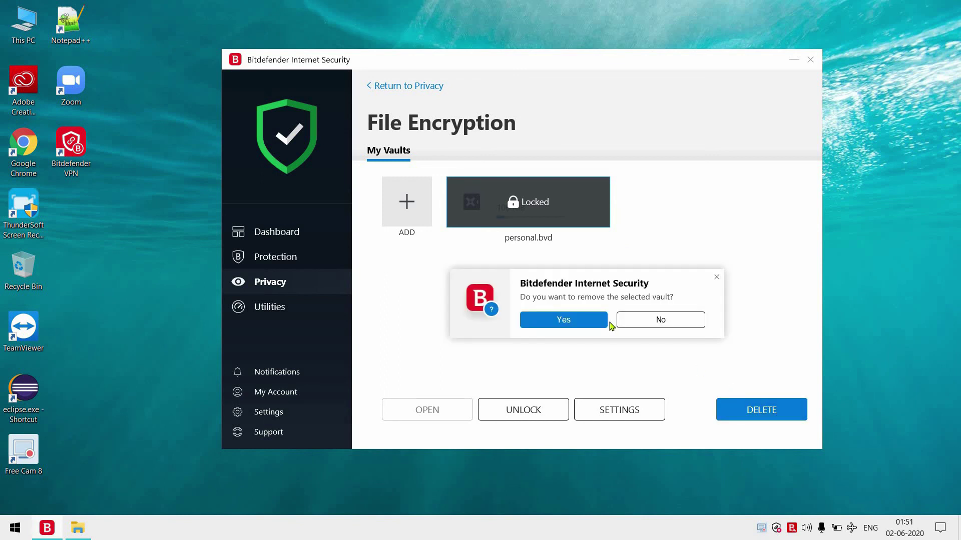
{"action": "left_click", "coordinate": [580, 324]}
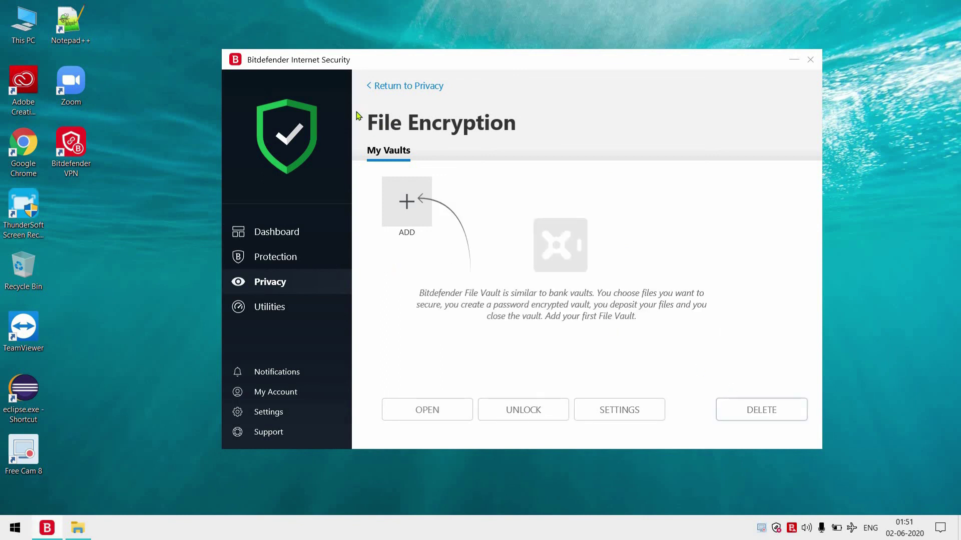
{"action": "left_click_drag", "start_coordinate": [452, 60], "coordinate": [469, 58]}
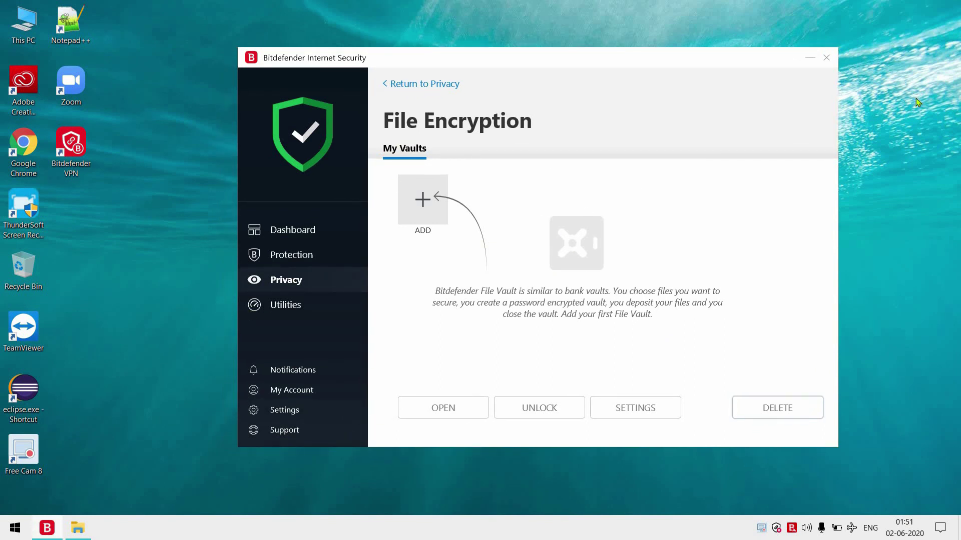
- Close Bitdefender, delete personal.bvd from Documents, and close File Explorer
{"action": "left_click", "coordinate": [826, 58]}
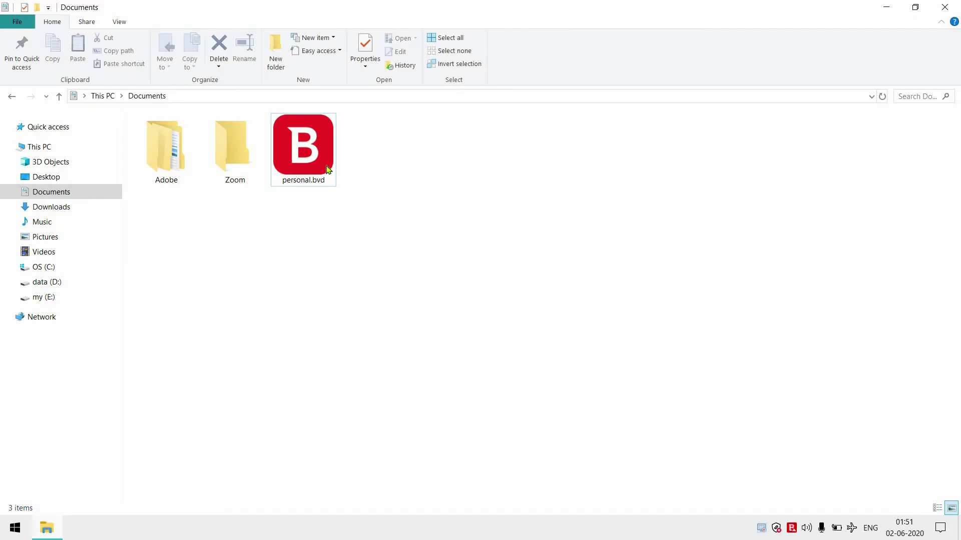
{"action": "right_click", "coordinate": [326, 167]}
{"action": "left_click", "coordinate": [371, 350]}
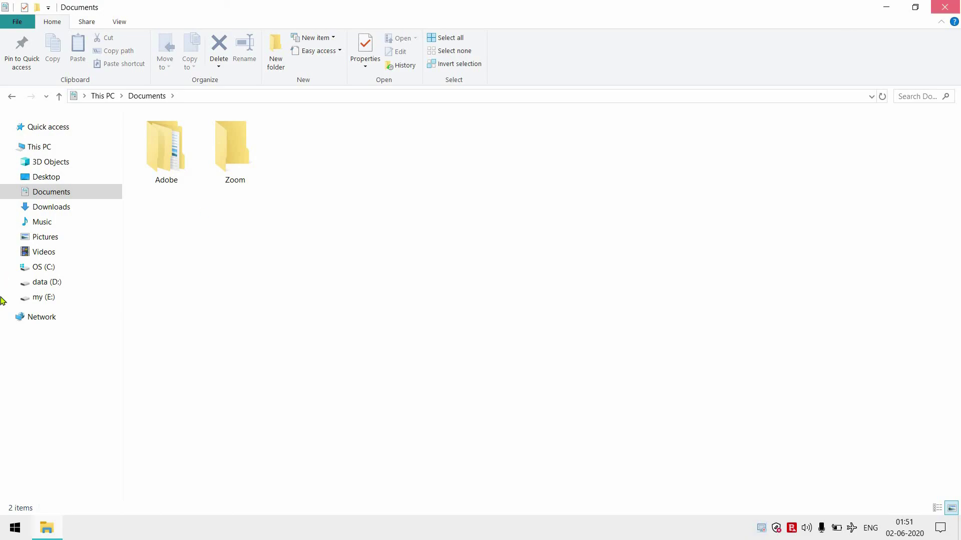
{"action": "left_click", "coordinate": [944, 7]}
- Permanently empty the Recycle Bin, then refresh the desktop
{"action": "right_click", "coordinate": [33, 264]}
{"action": "left_click", "coordinate": [95, 292]}
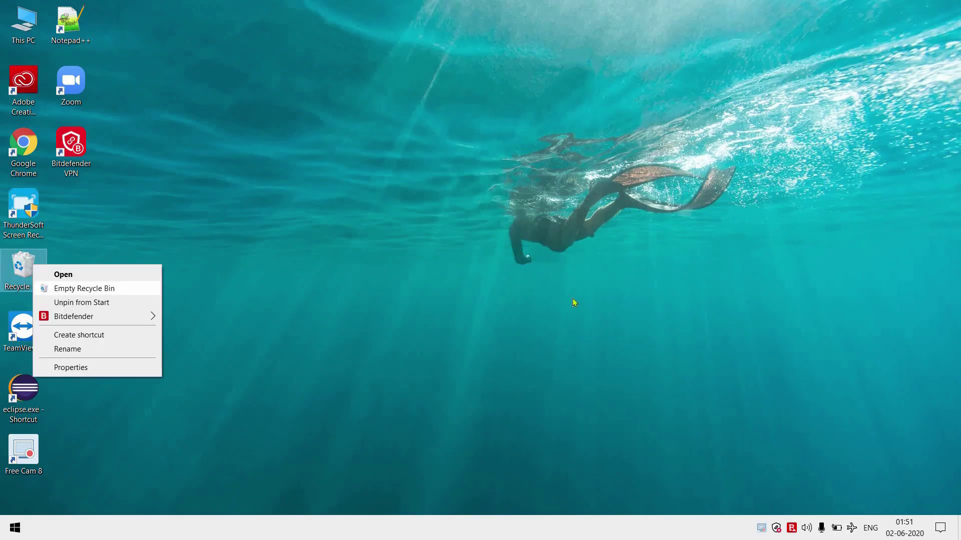
{"action": "left_click", "coordinate": [519, 307]}
{"action": "right_click", "coordinate": [316, 236]}
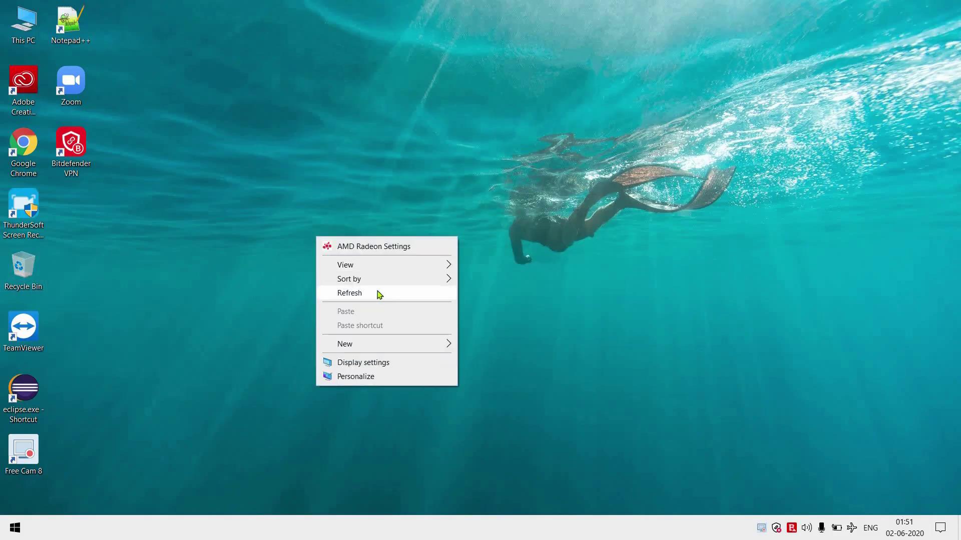
{"action": "left_click", "coordinate": [378, 293]}
{"action": "right_click", "coordinate": [360, 247]}
{"action": "left_click", "coordinate": [431, 304]}
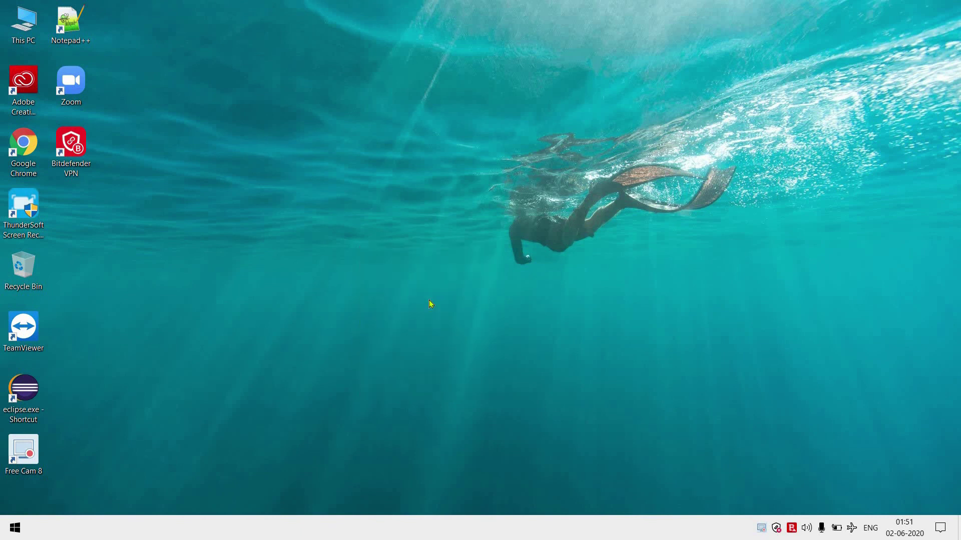